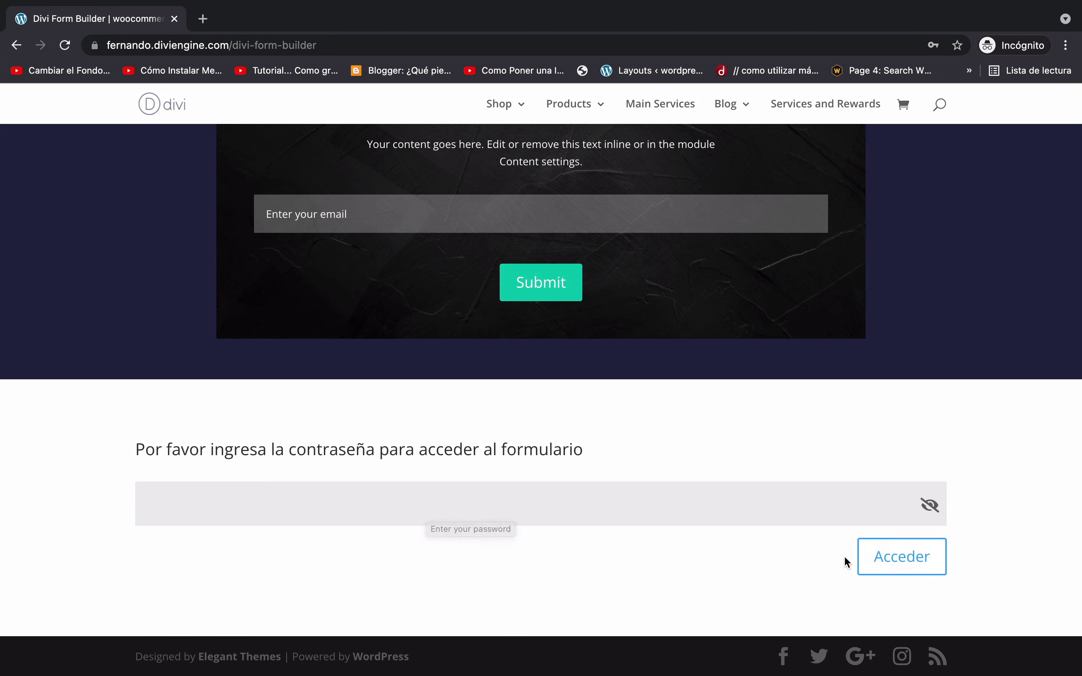
Examine the password prompt text above the protected form on the Divi Form Builder page
triple_click(495, 447)
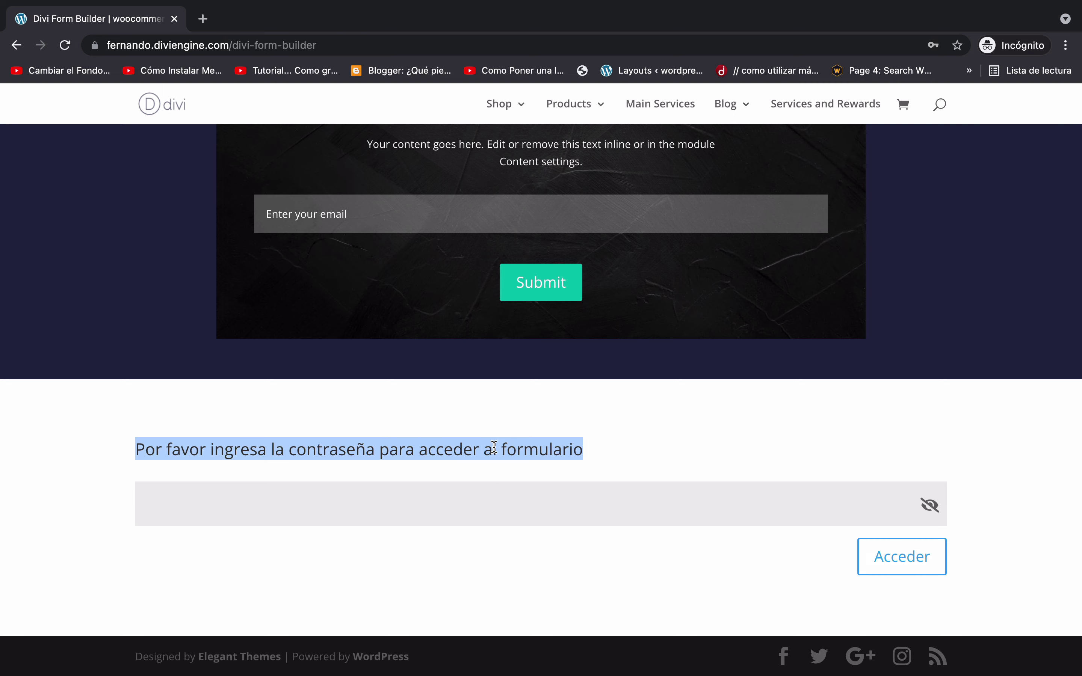
left_click(631, 432)
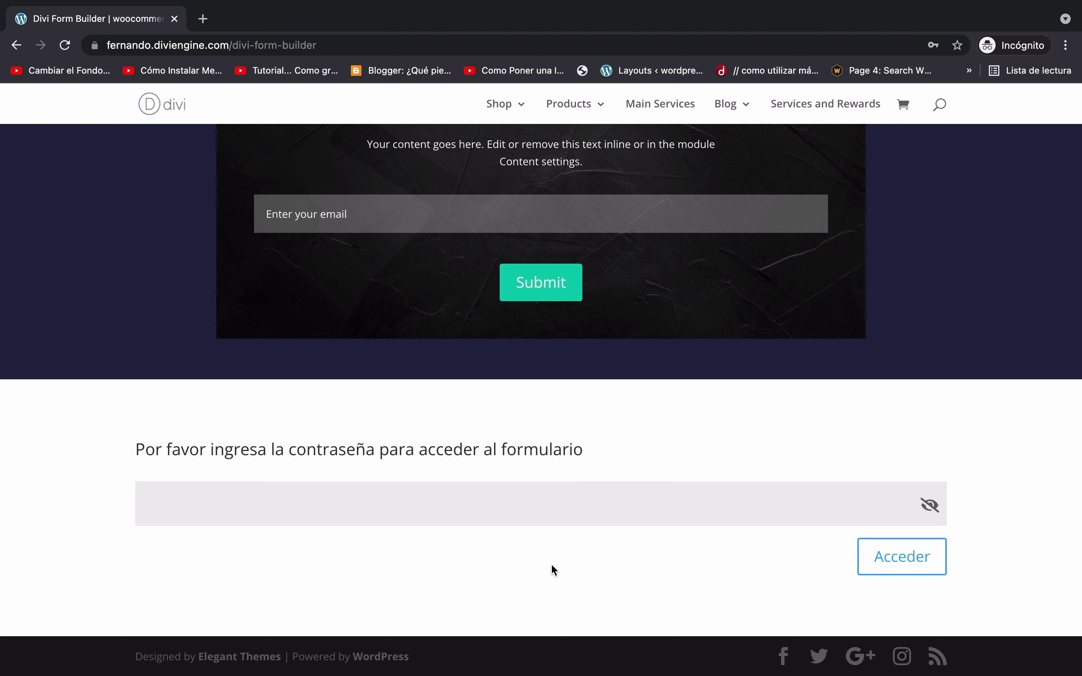
Switch to the site's WordPress dashboard and bring up the Divi Engine options
key("ctrl+Left")
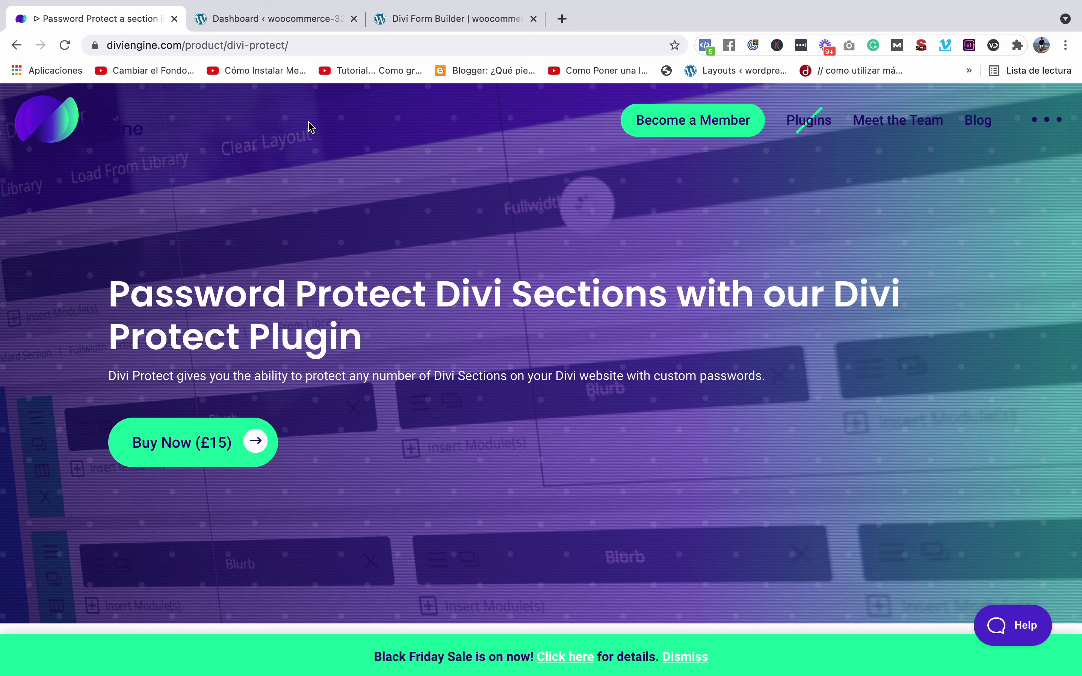
left_click(299, 29)
scroll(85, 295, "down", 1)
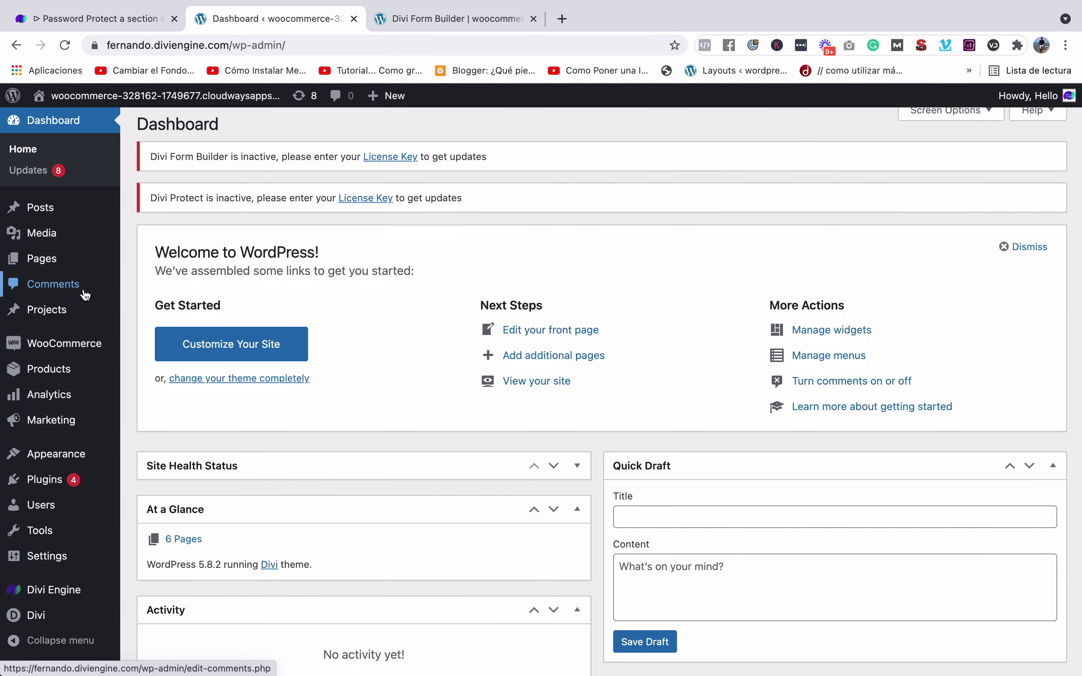
scroll(84, 295, "down", 4)
mouse_move(76, 338)
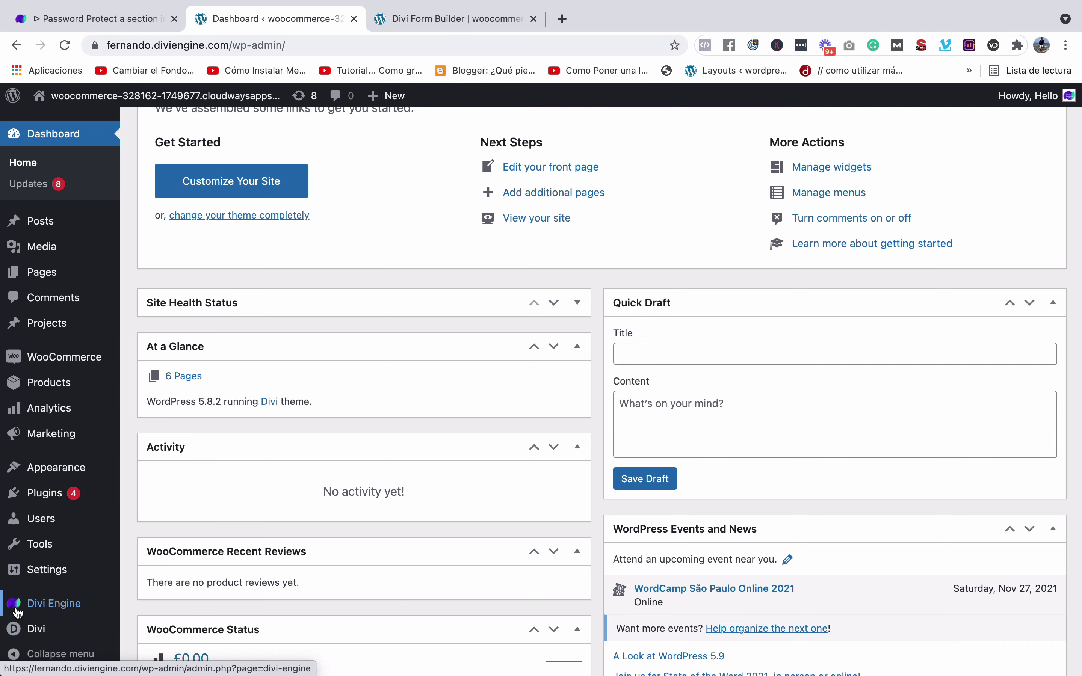
mouse_move(53, 604)
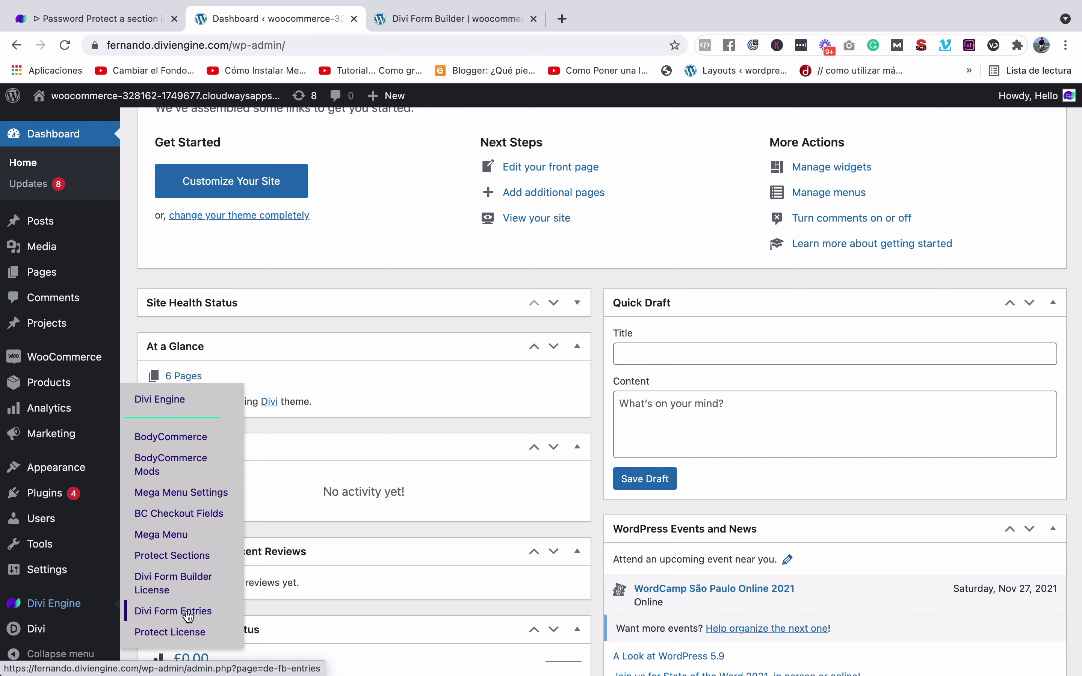
mouse_move(46, 441)
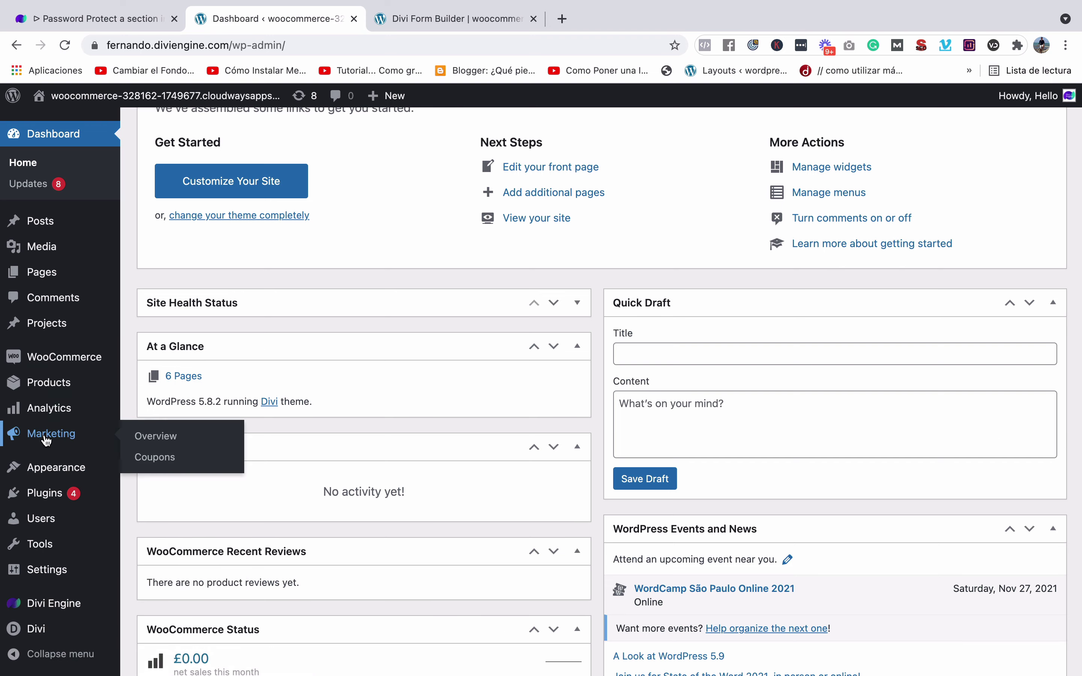
scroll(46, 441, "down", 4)
scroll(46, 441, "up", 3)
scroll(47, 442, "down", 3)
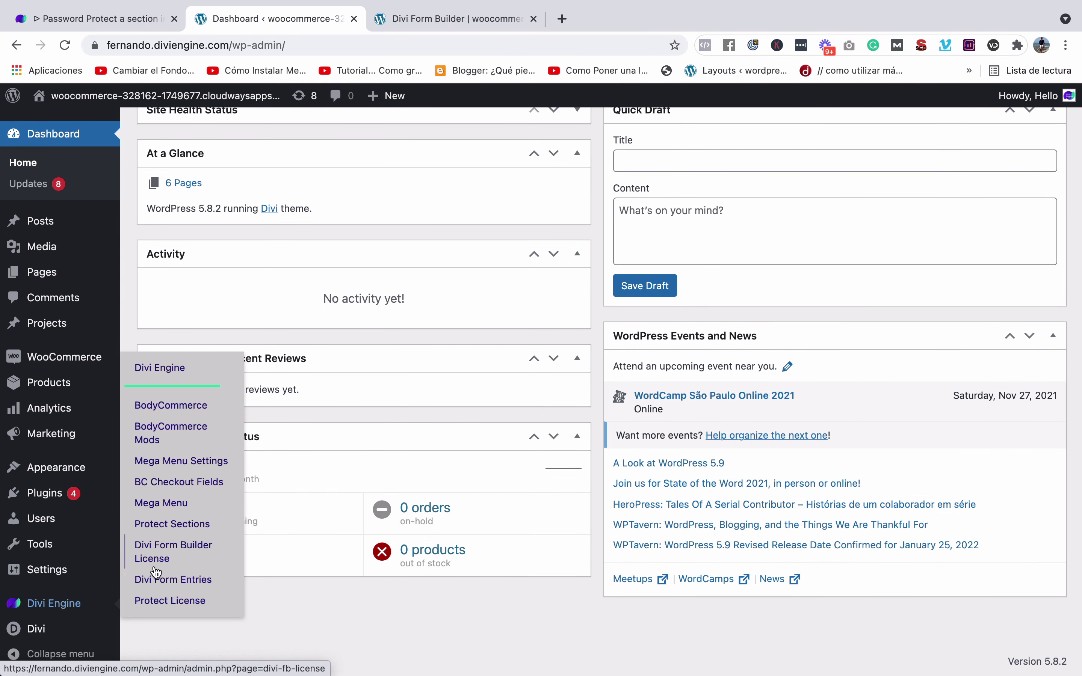
Open the Contact Form entry in Divi Engine's Protect Sections for editing
key("ctrl+Right")
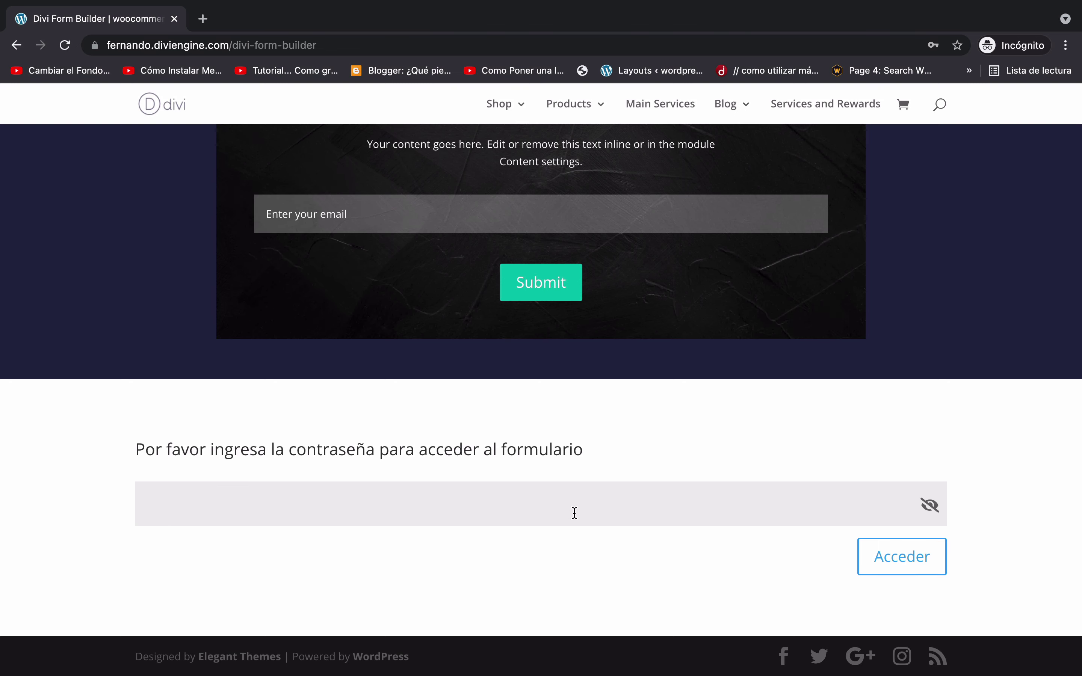
key("ctrl+Left")
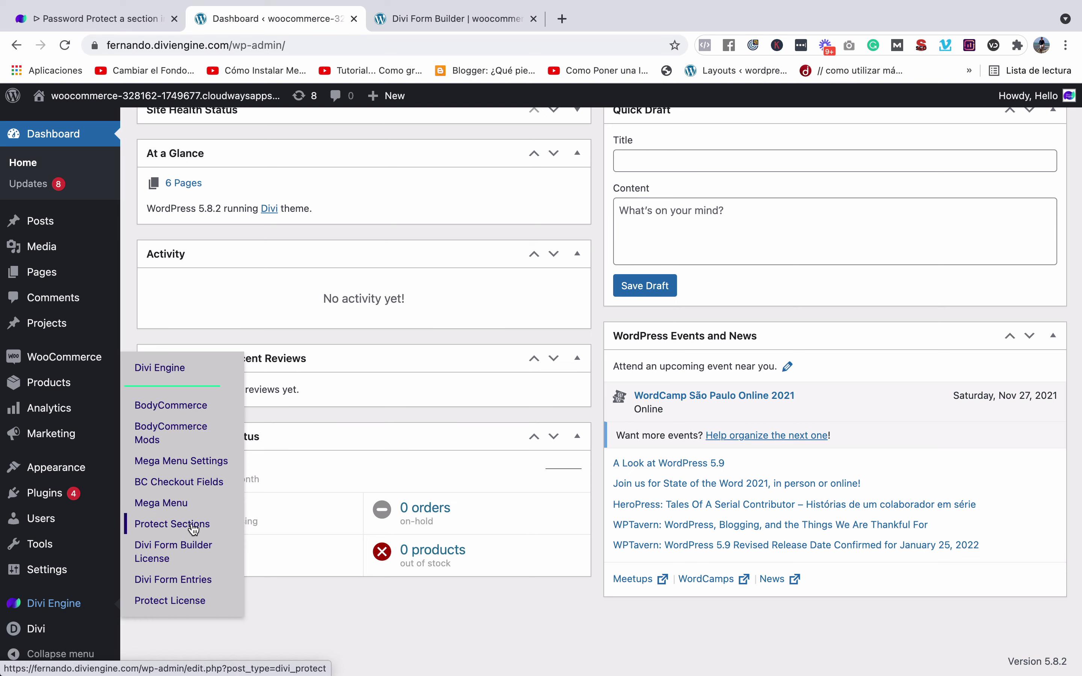
key("ctrl+Right")
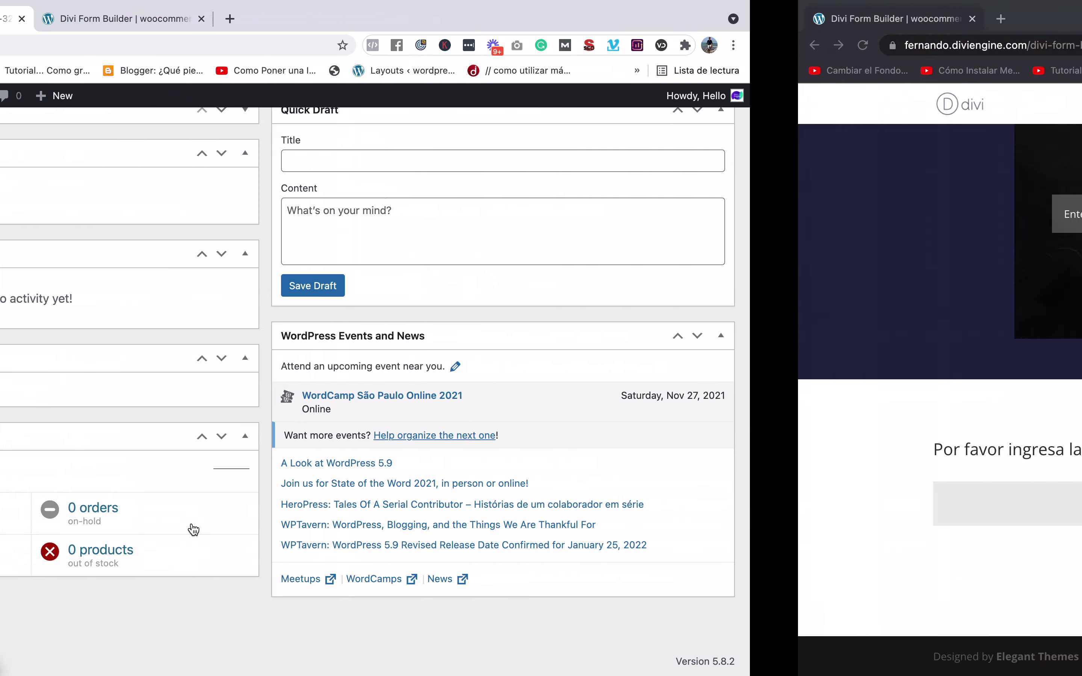
key("ctrl+Left")
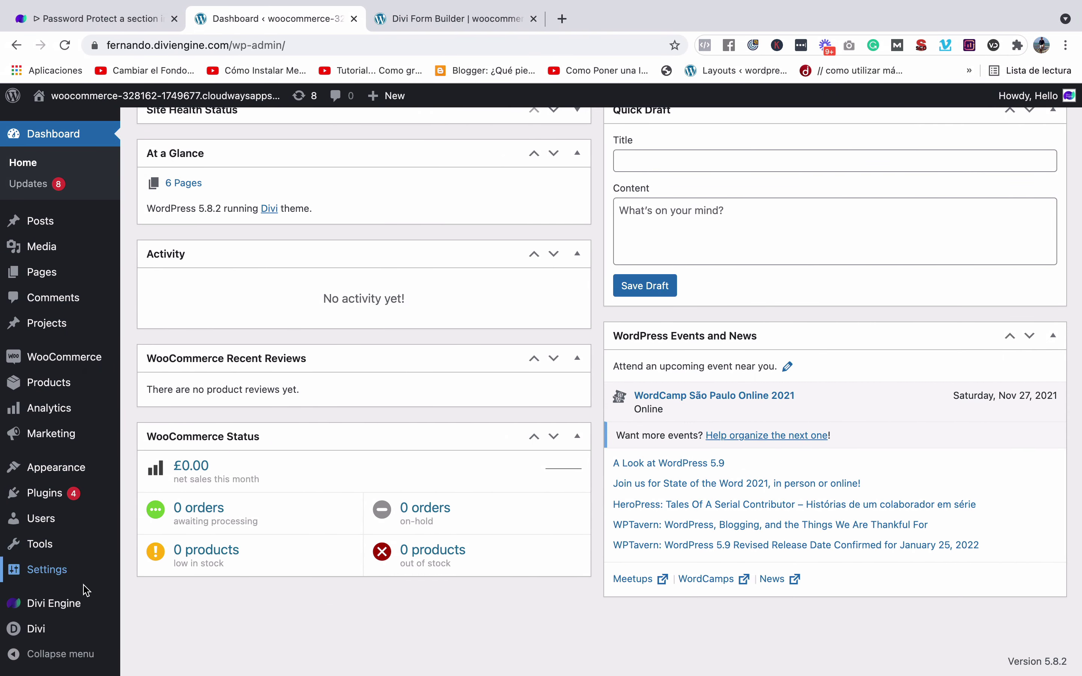
left_click(187, 527)
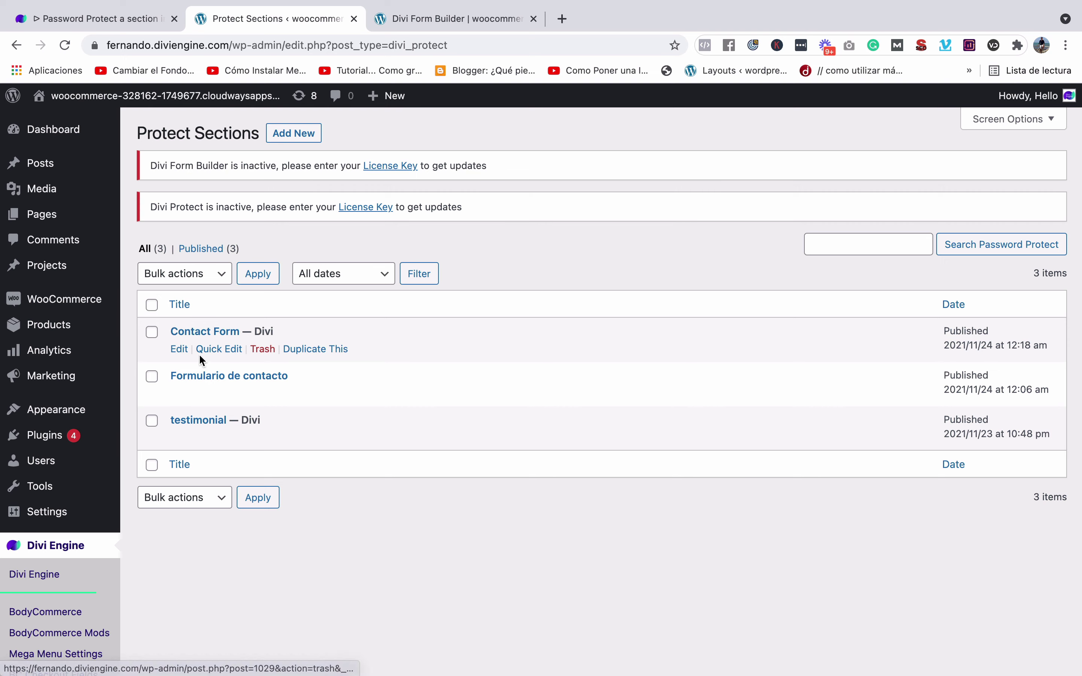
left_click(177, 354)
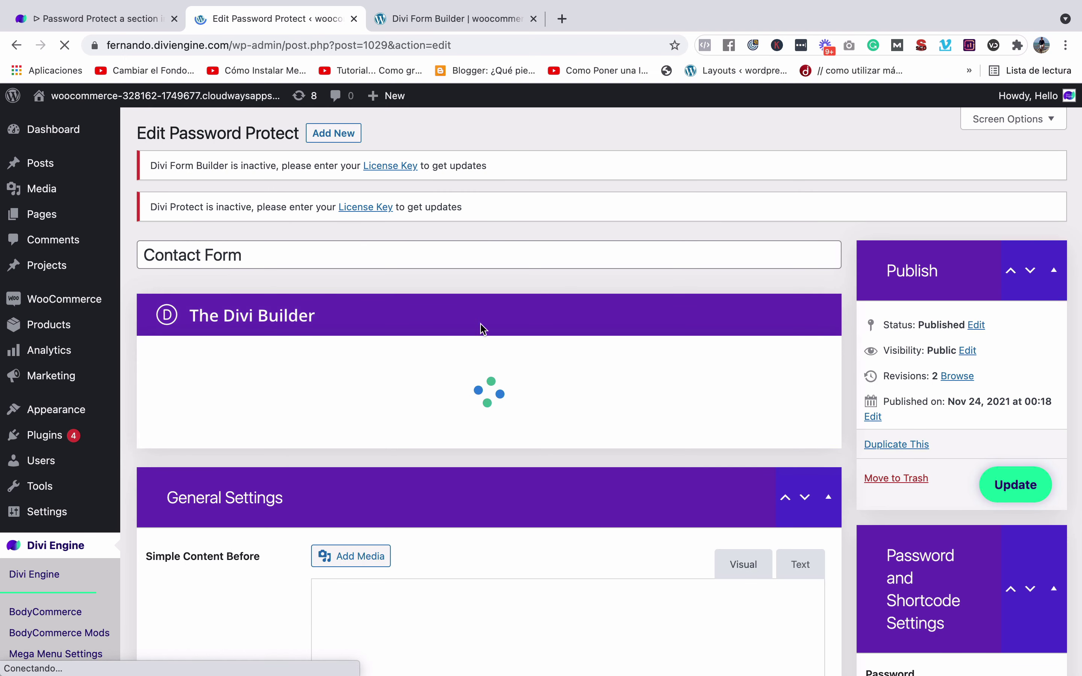
Look through the Contact Form's general, cookie and style settings
scroll(459, 241, "down", 6)
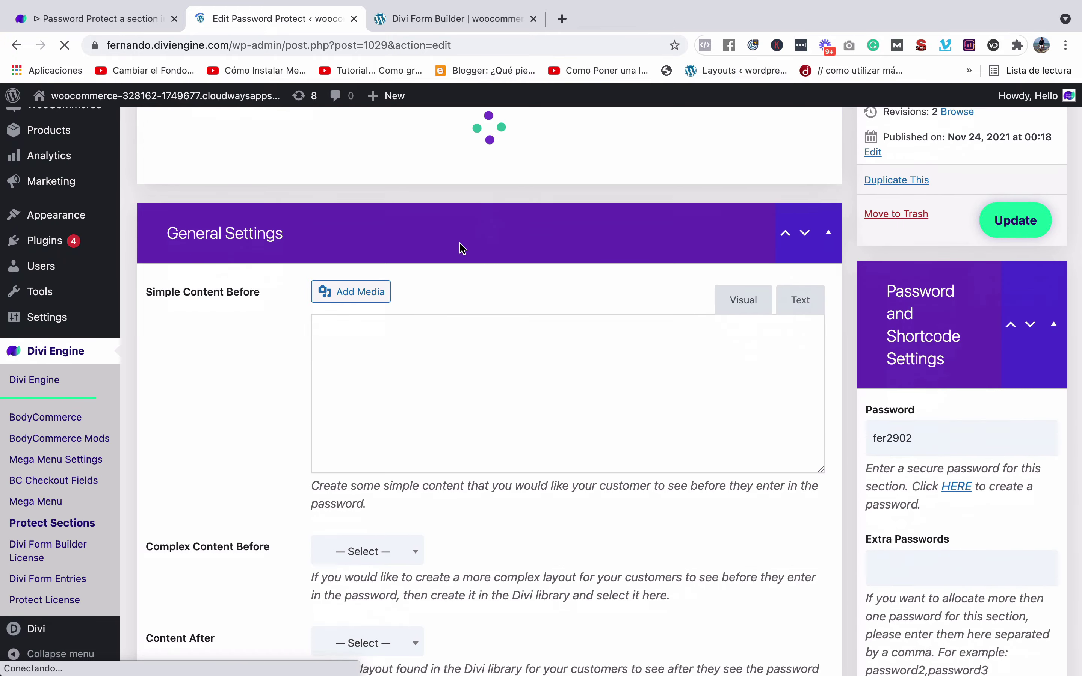
scroll(461, 245, "down", 16)
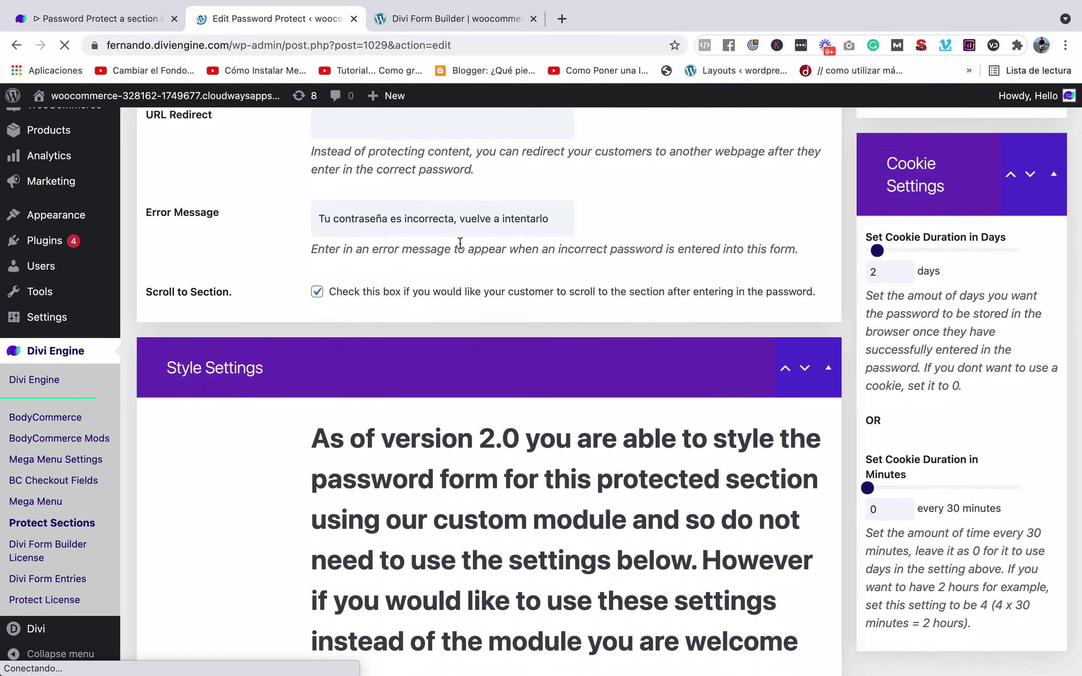
scroll(460, 242, "down", 3)
scroll(265, 326, "up", 6)
scroll(301, 505, "down", 2)
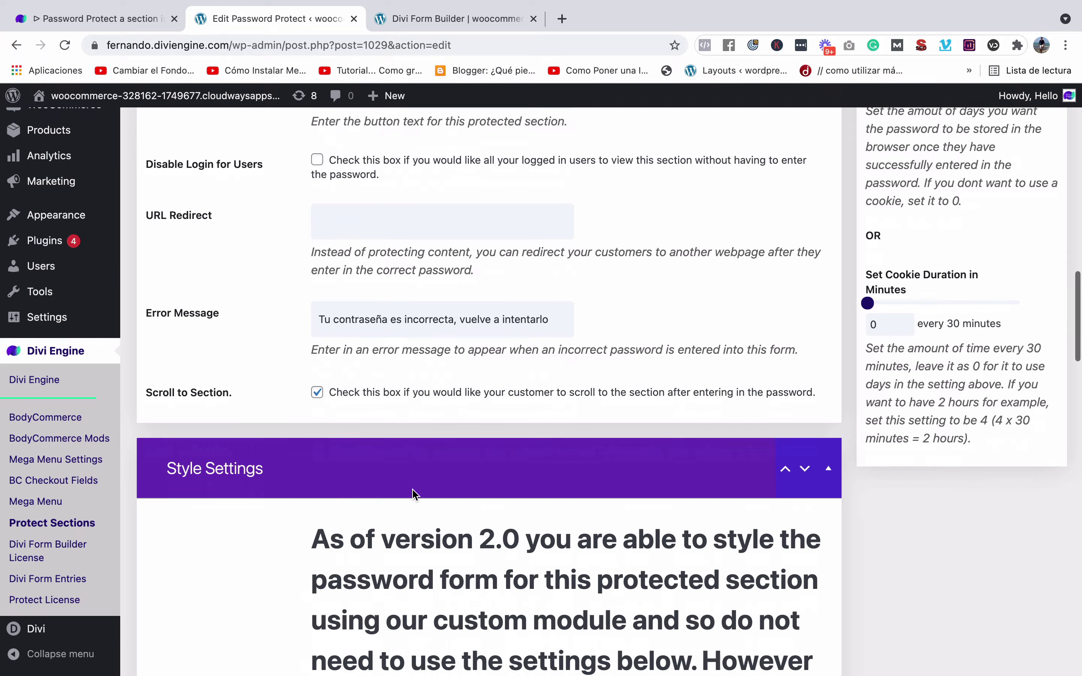
scroll(412, 488, "down", 12)
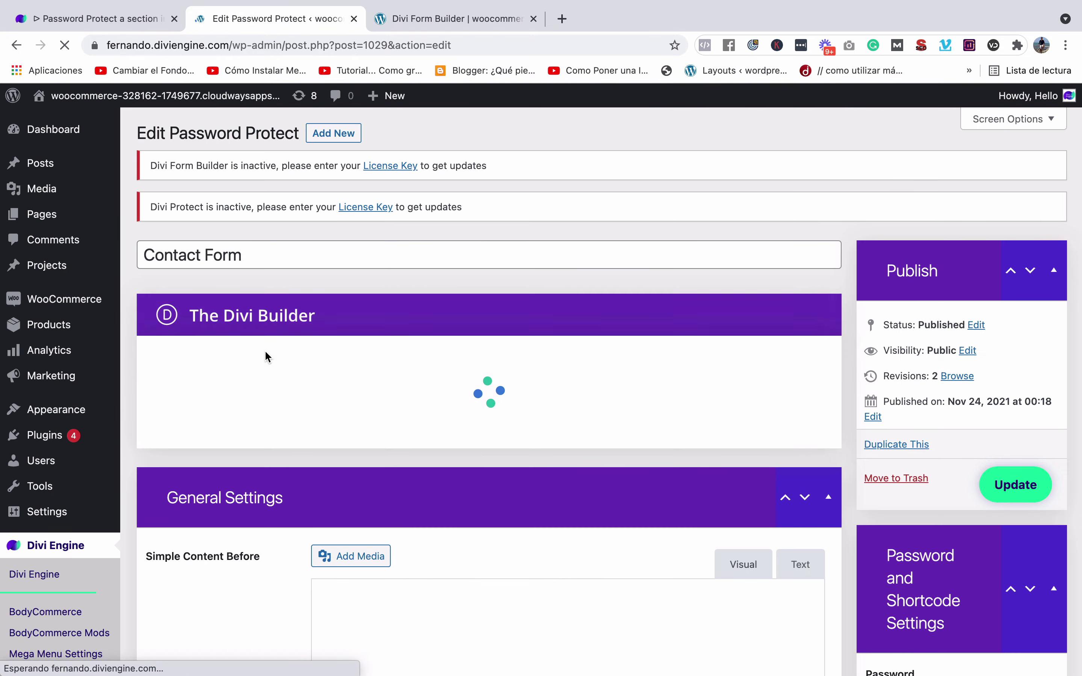
Set the Form Field Background Color in the style settings to black
scroll(266, 357, "down", 20)
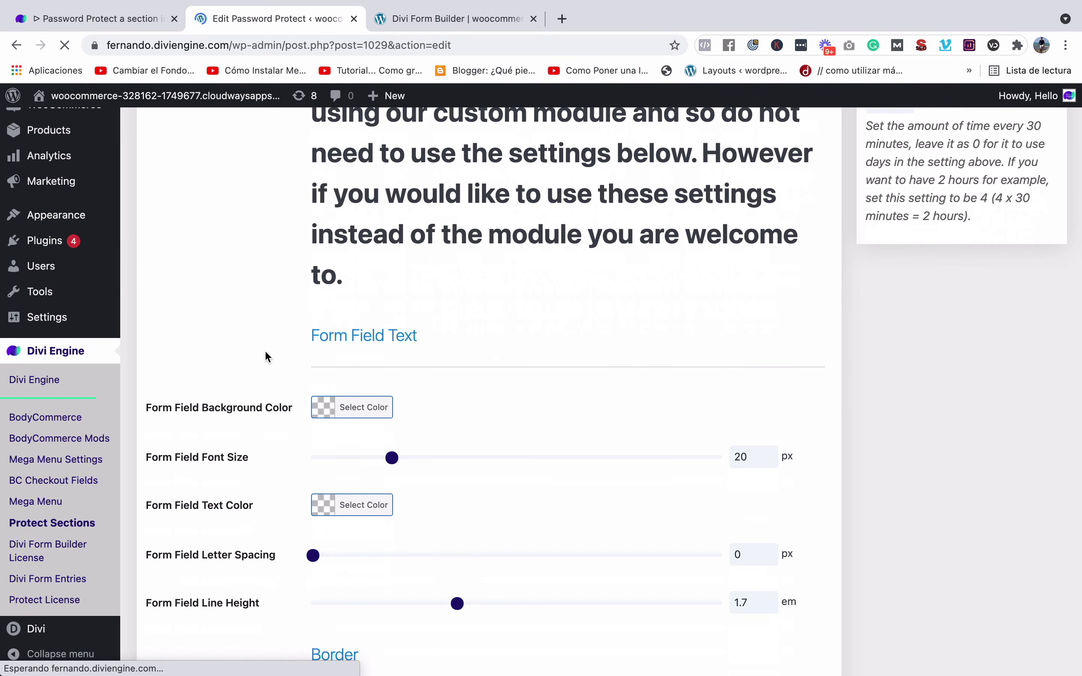
left_click(323, 406)
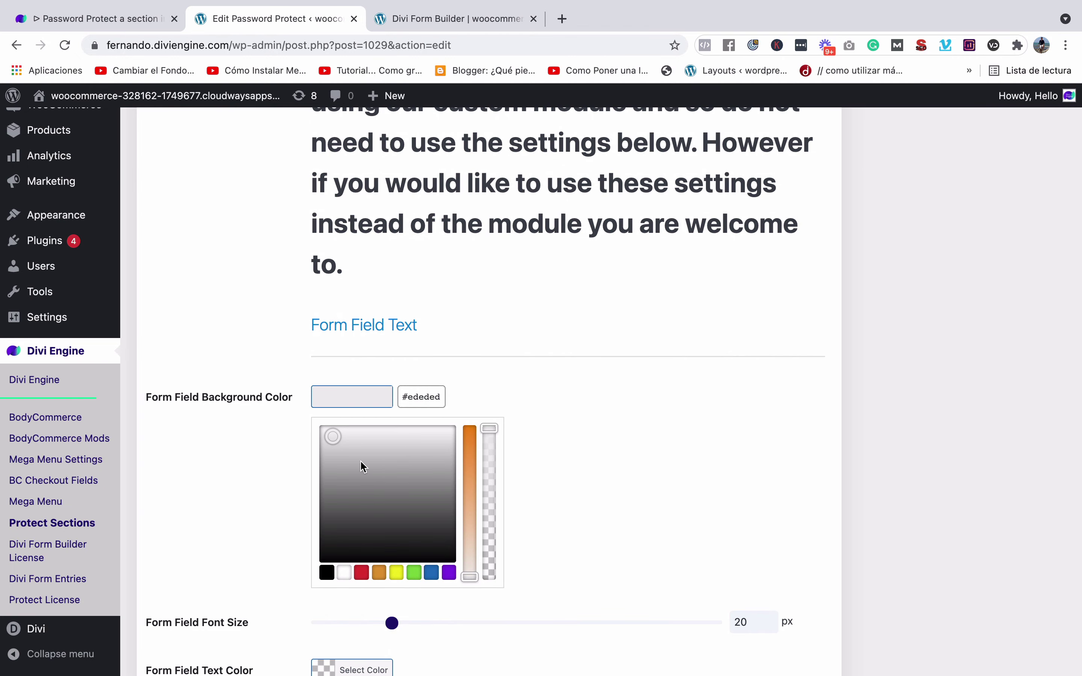
left_click(326, 572)
left_click(573, 382)
Set the Form Field Text Color to the orange swatch #dd9933
scroll(574, 387, "down", 5)
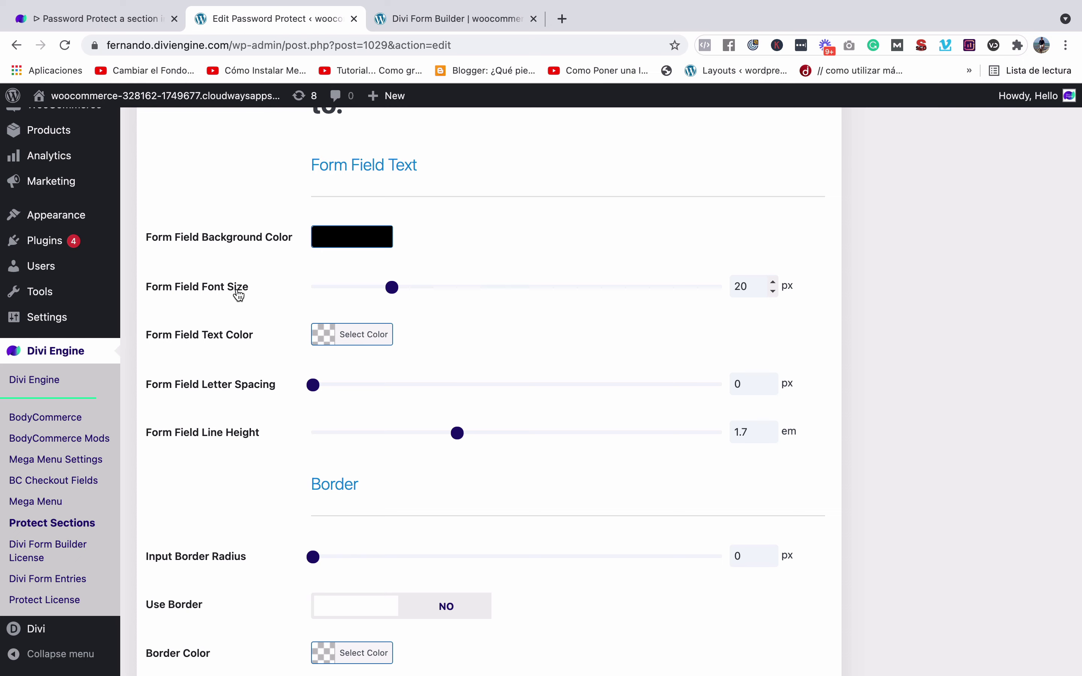
scroll(536, 368, "down", 2)
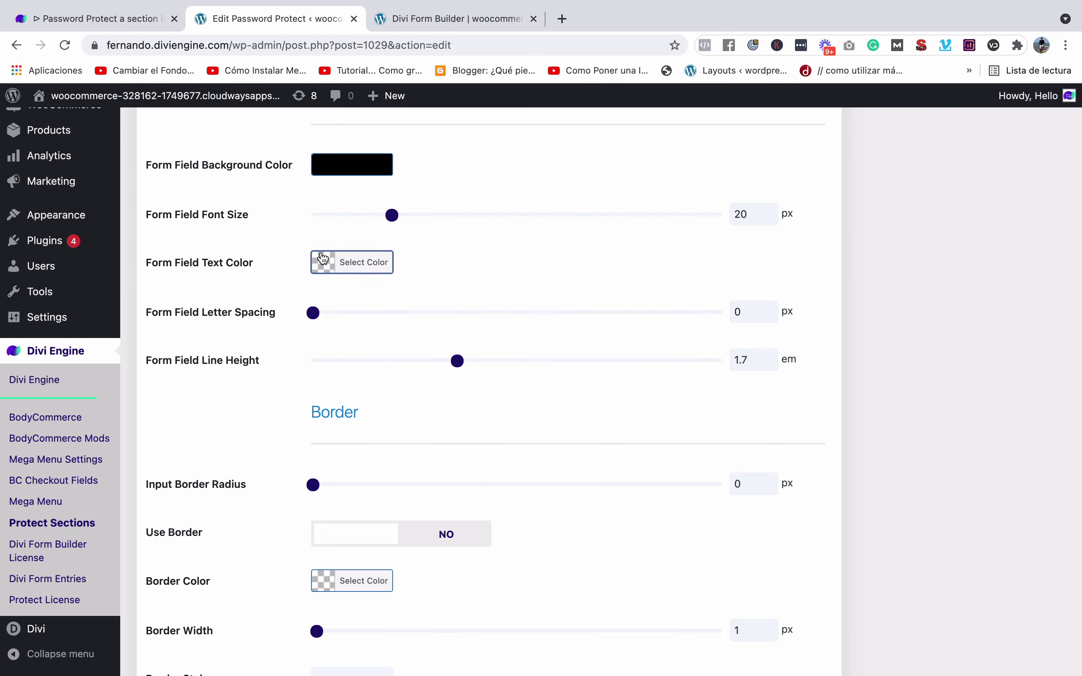
left_click(352, 262)
key("ctrl+Right")
key("ctrl+Left")
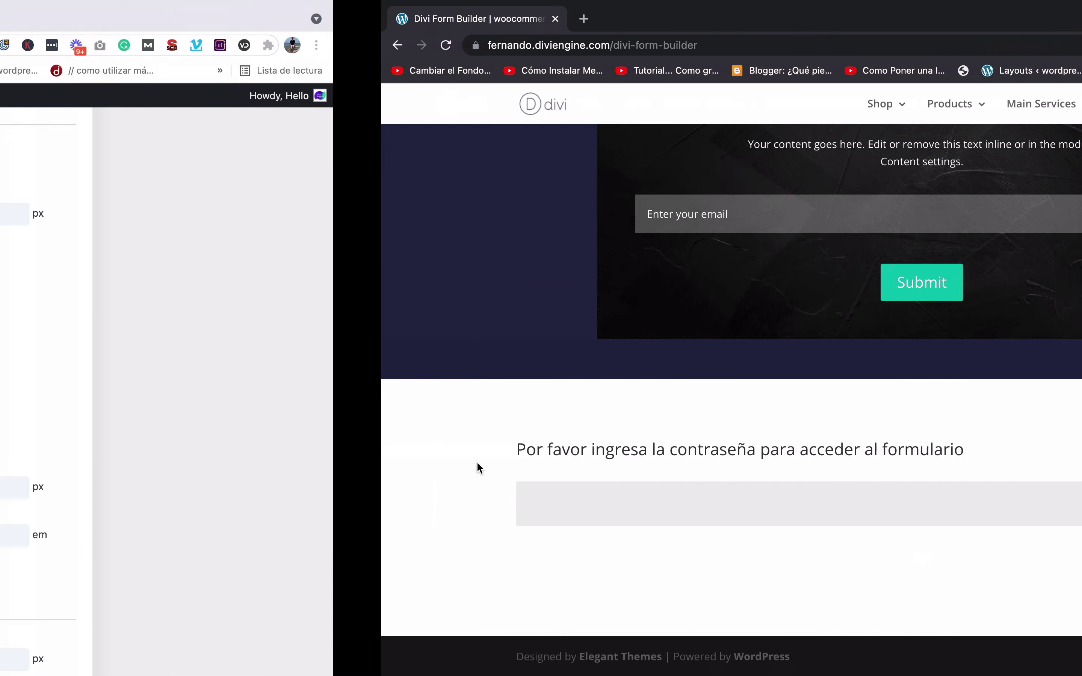
left_click(381, 444)
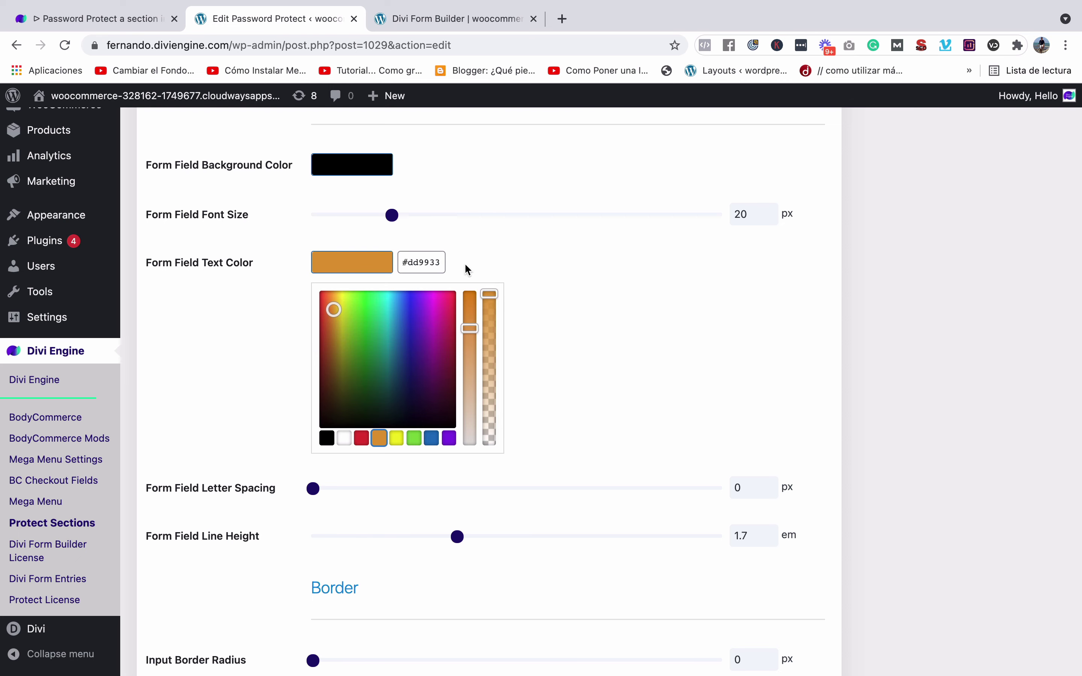
left_click(515, 275)
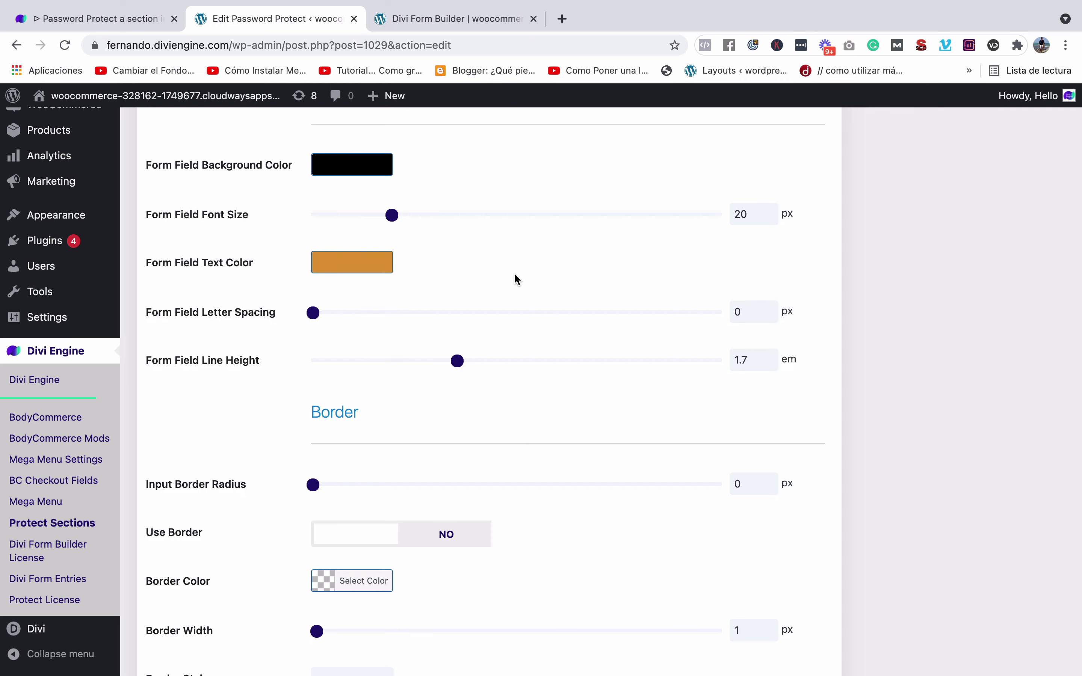
Enable Use Border for the password field and set the Input Border Radius to 2 px
scroll(514, 276, "down", 3)
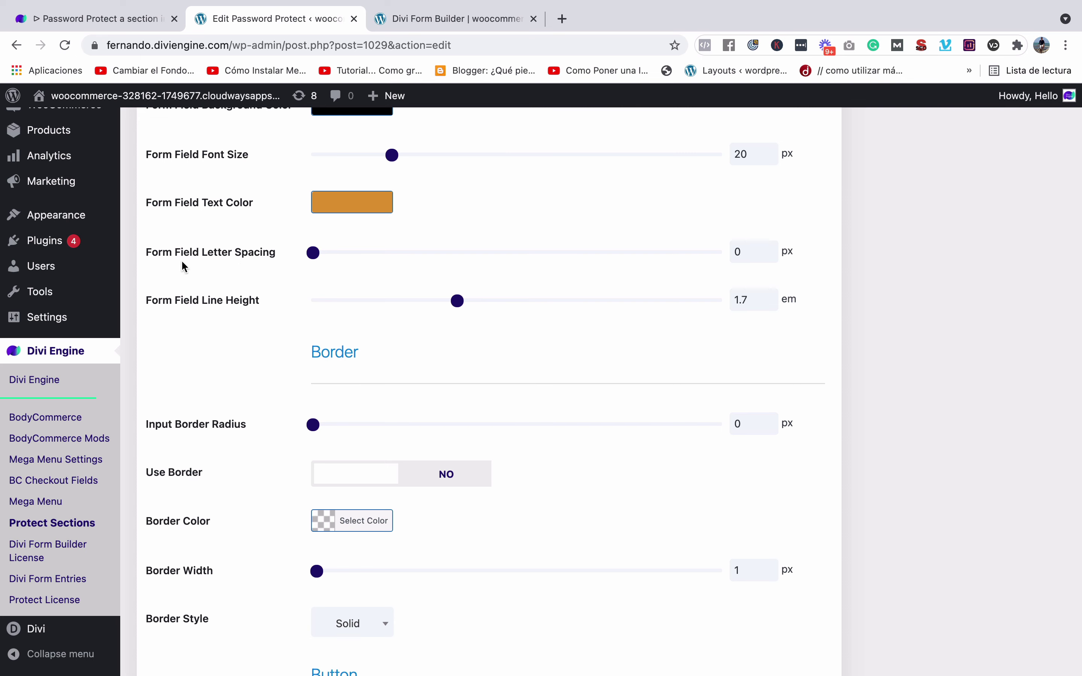
scroll(290, 273, "down", 3)
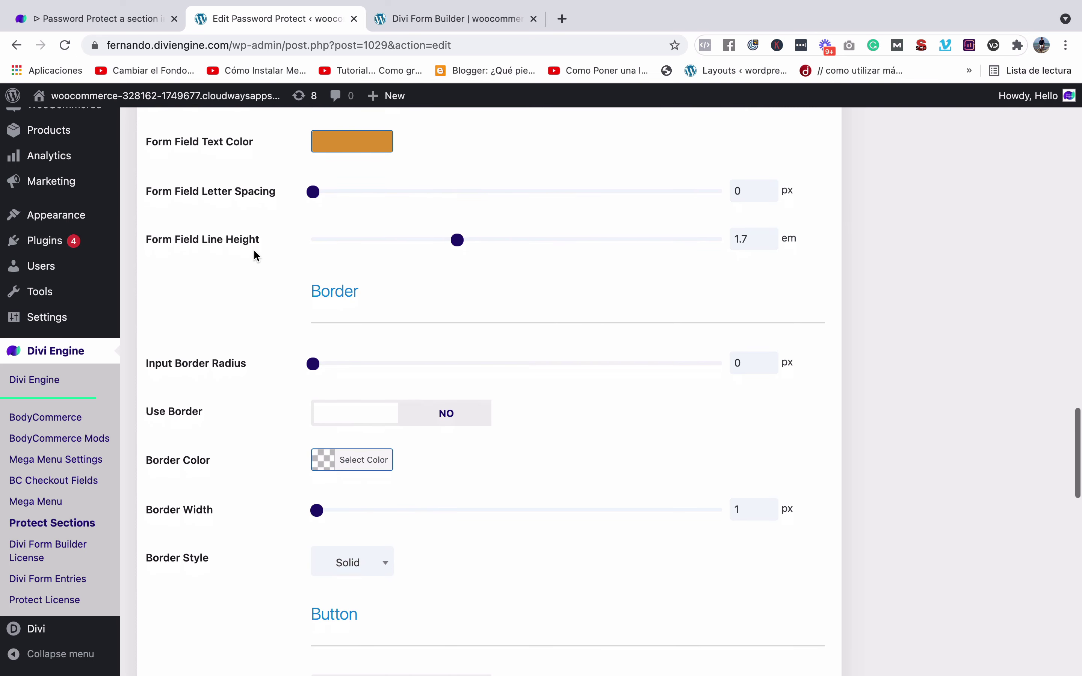
scroll(517, 271, "down", 5)
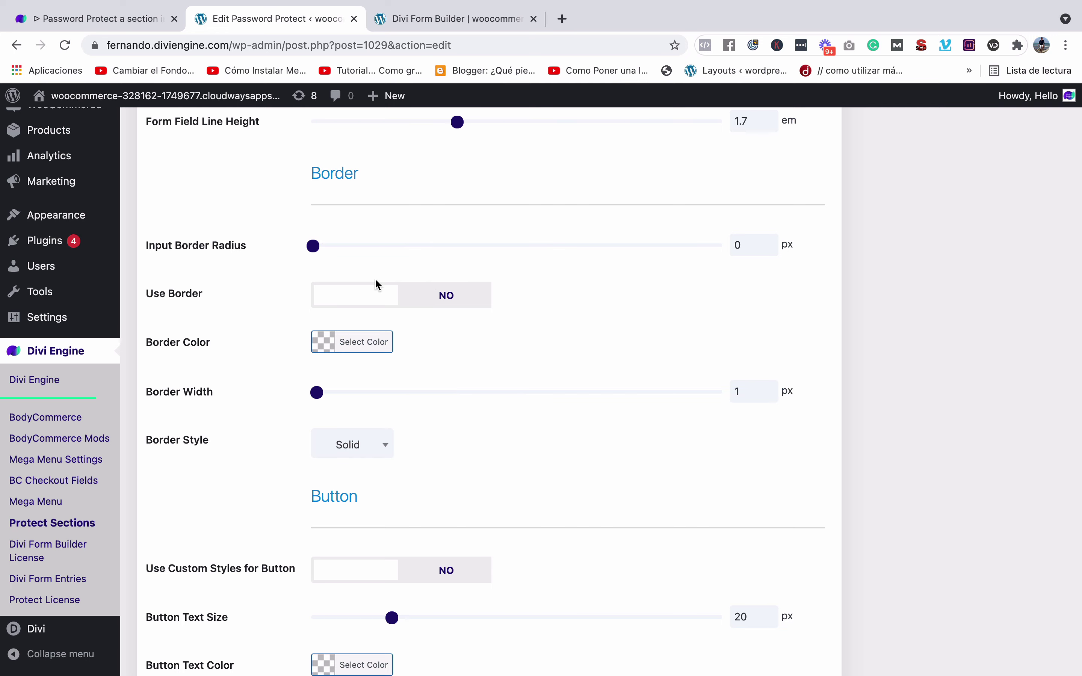
key("ctrl+Right")
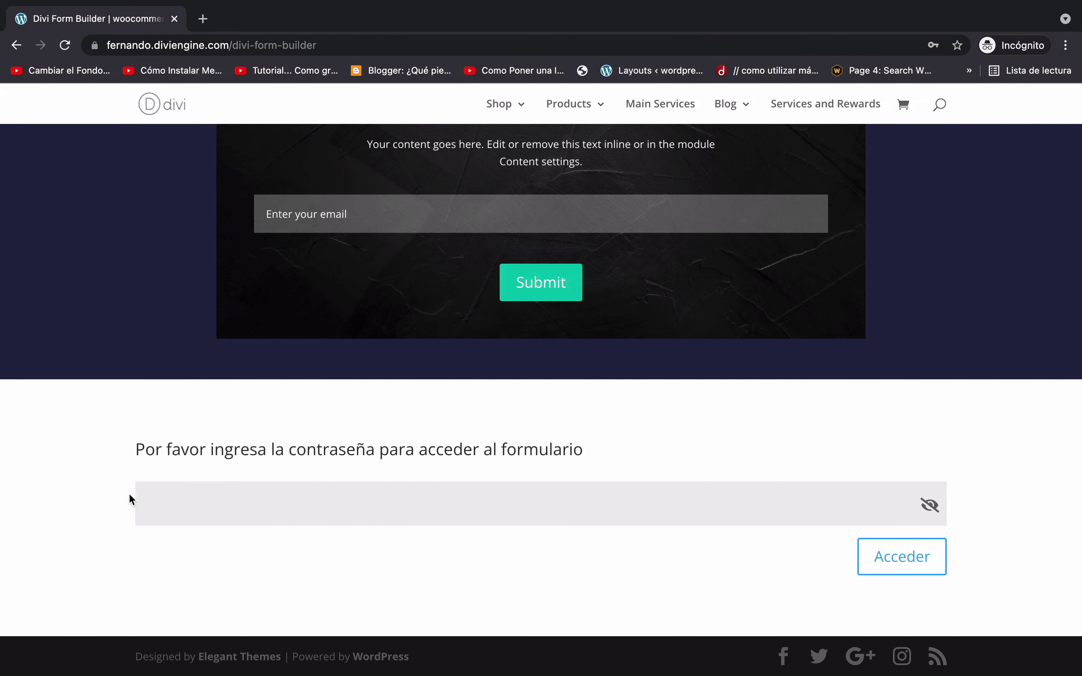
key("ctrl+Left")
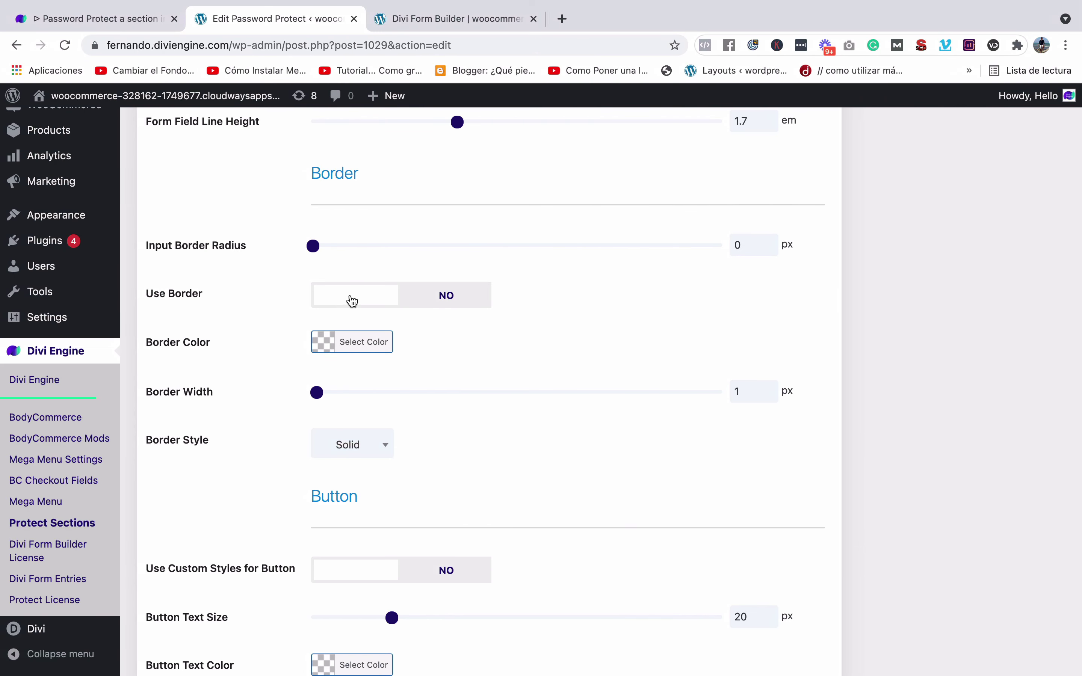
left_click(352, 297)
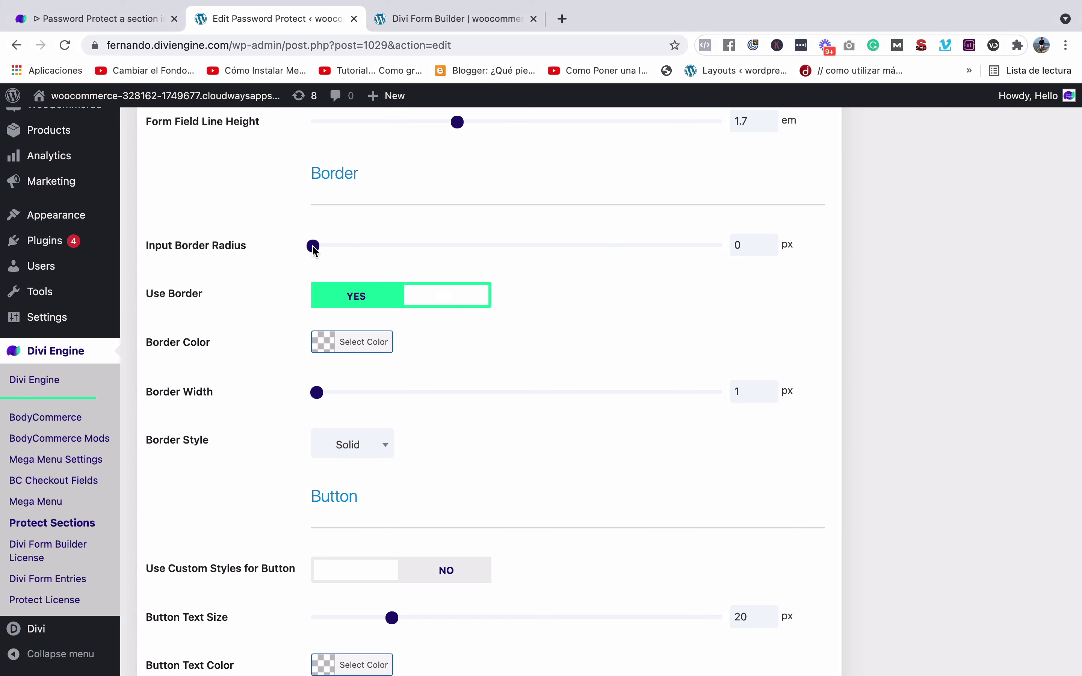
left_click_drag(312, 246, 321, 251)
Try the orange swatch as the password field's Border Color
scroll(343, 417, "down", 2)
left_click(334, 293)
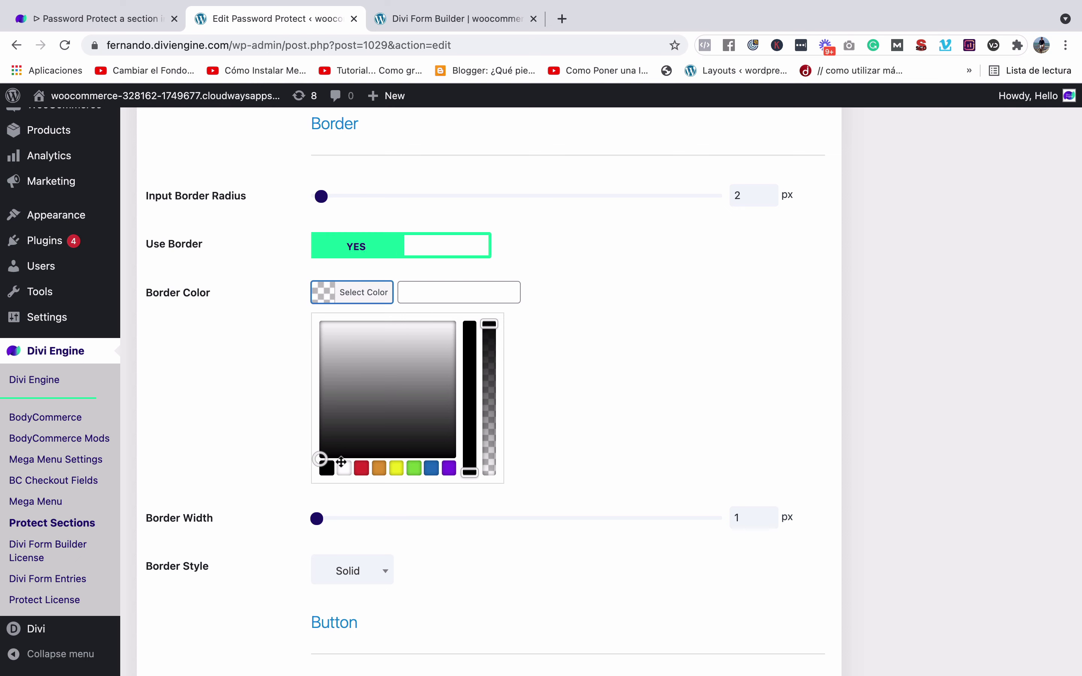
left_click(379, 470)
left_click(663, 261)
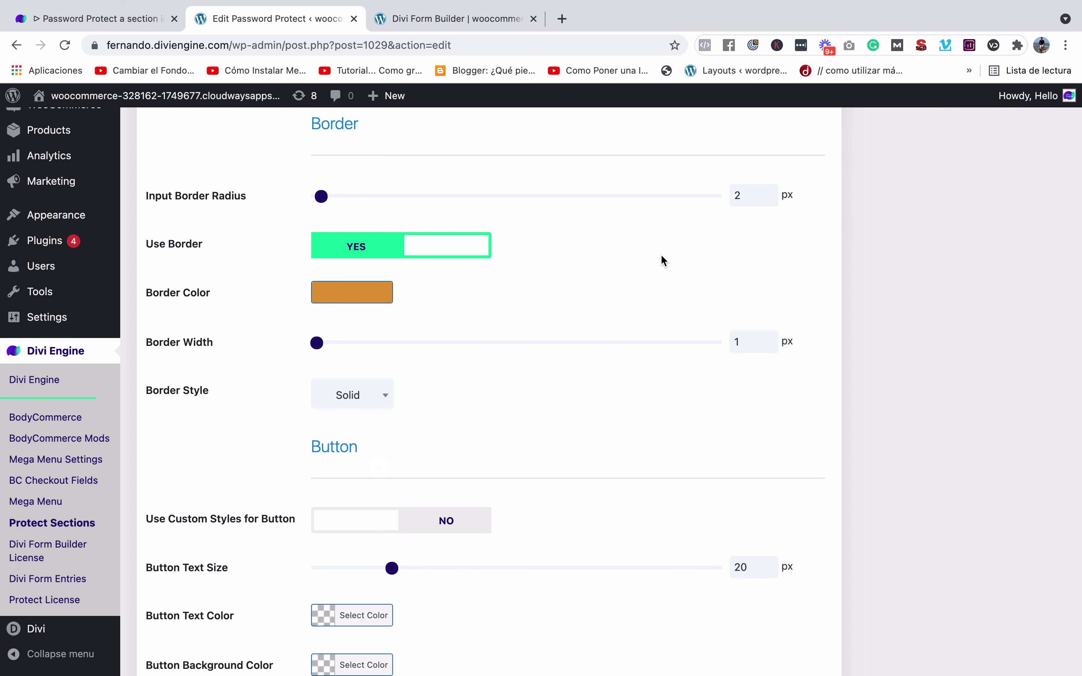
Set the password field's Border Color to the blue swatch #1e73be
left_click(371, 302)
left_click(432, 468)
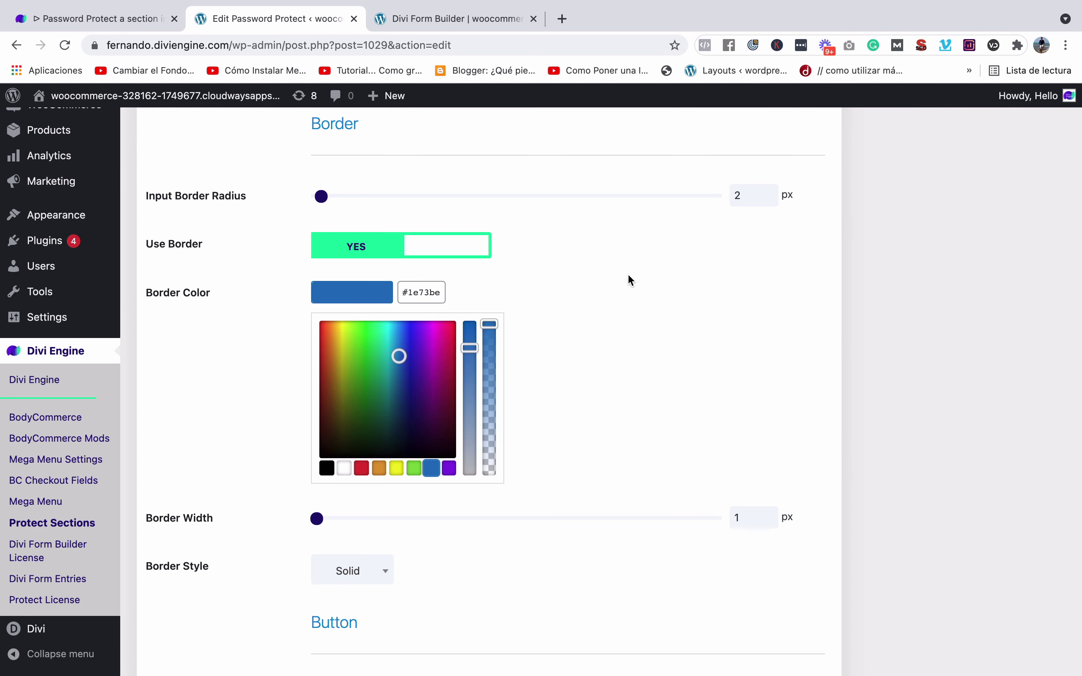
left_click(517, 304)
scroll(517, 304, "down", 3)
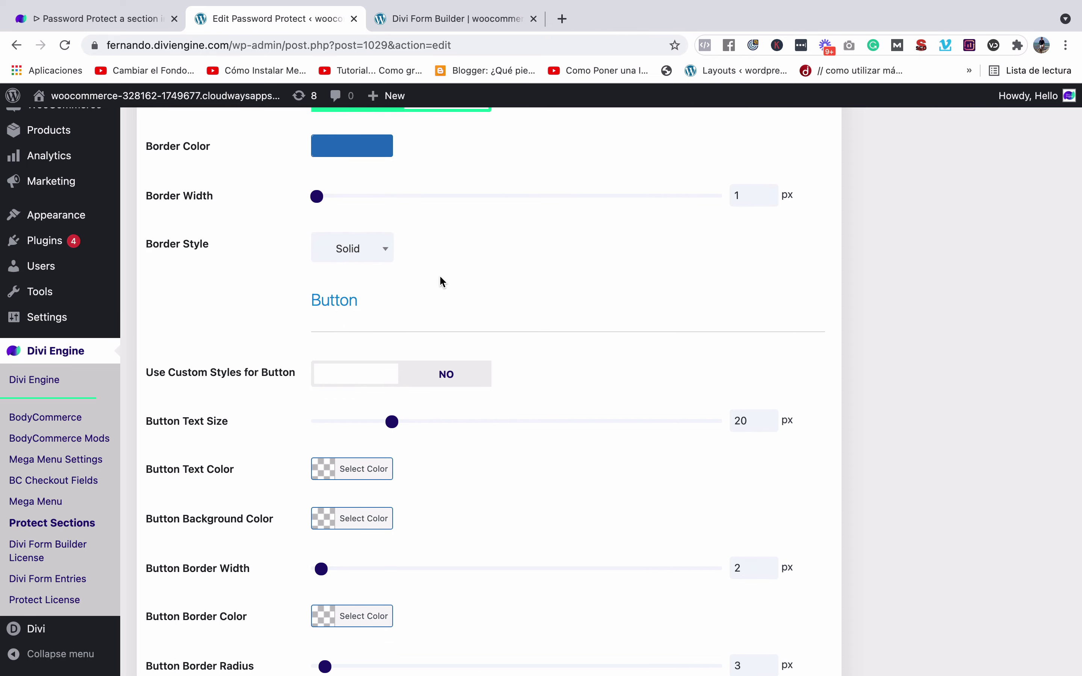
Choose Solid as the password field's Border Style
scroll(414, 278, "down", 2)
left_click(380, 195)
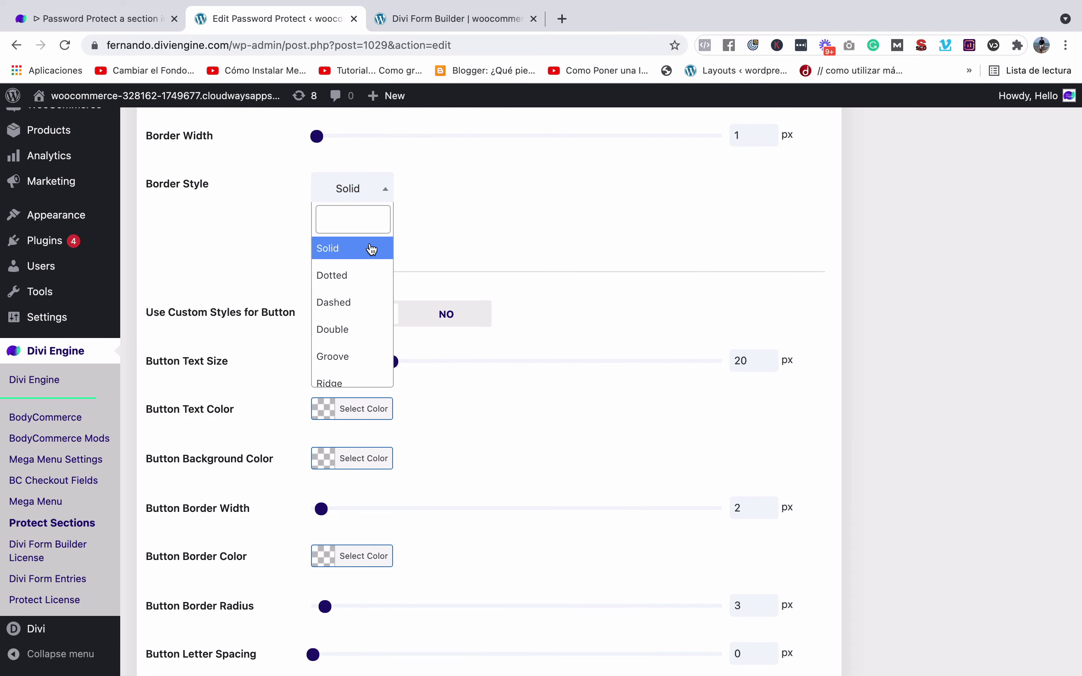
scroll(360, 334, "down", 3)
scroll(353, 301, "up", 3)
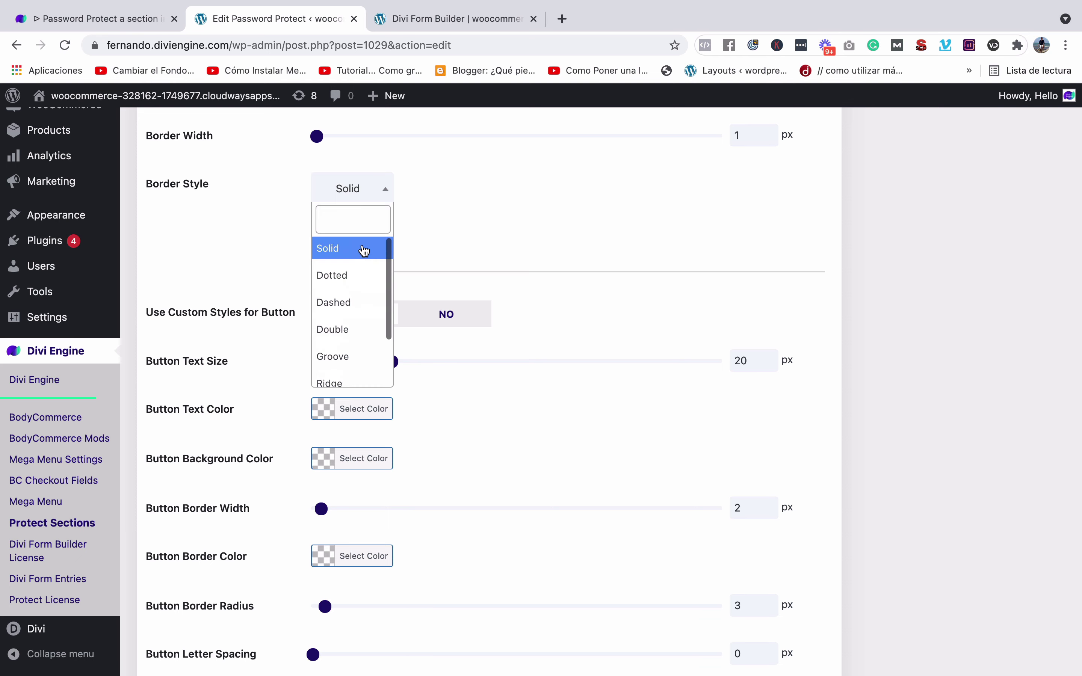
left_click(364, 251)
Enable Use Custom Styles for Button and set the Button Text Color to the white swatch
scroll(416, 215, "down", 3)
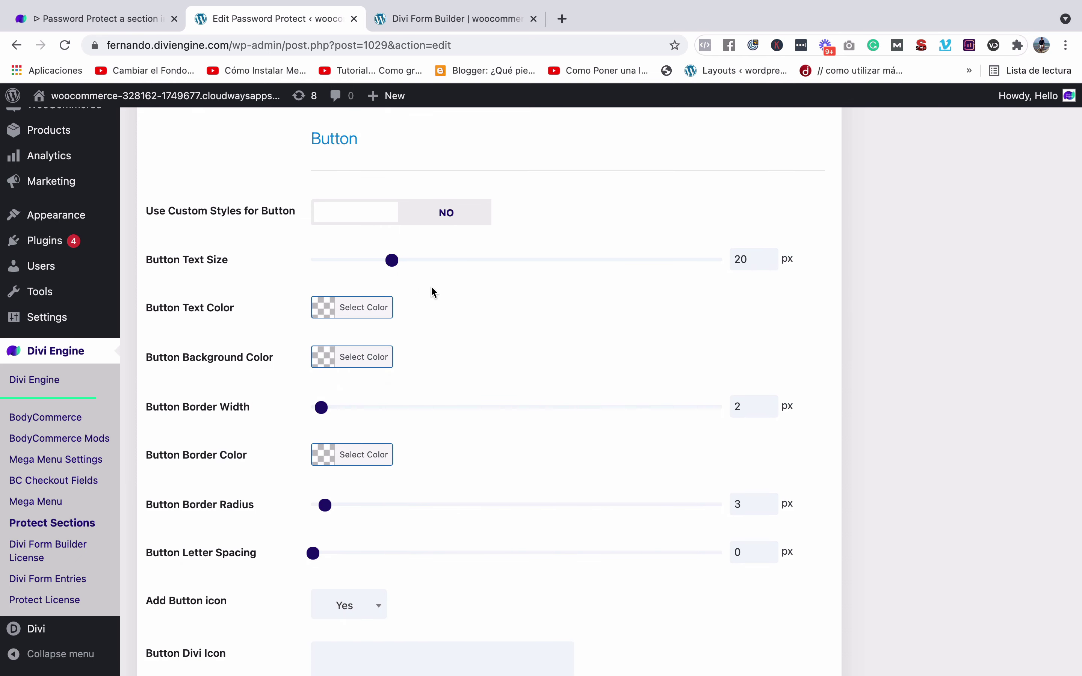
left_click(379, 221)
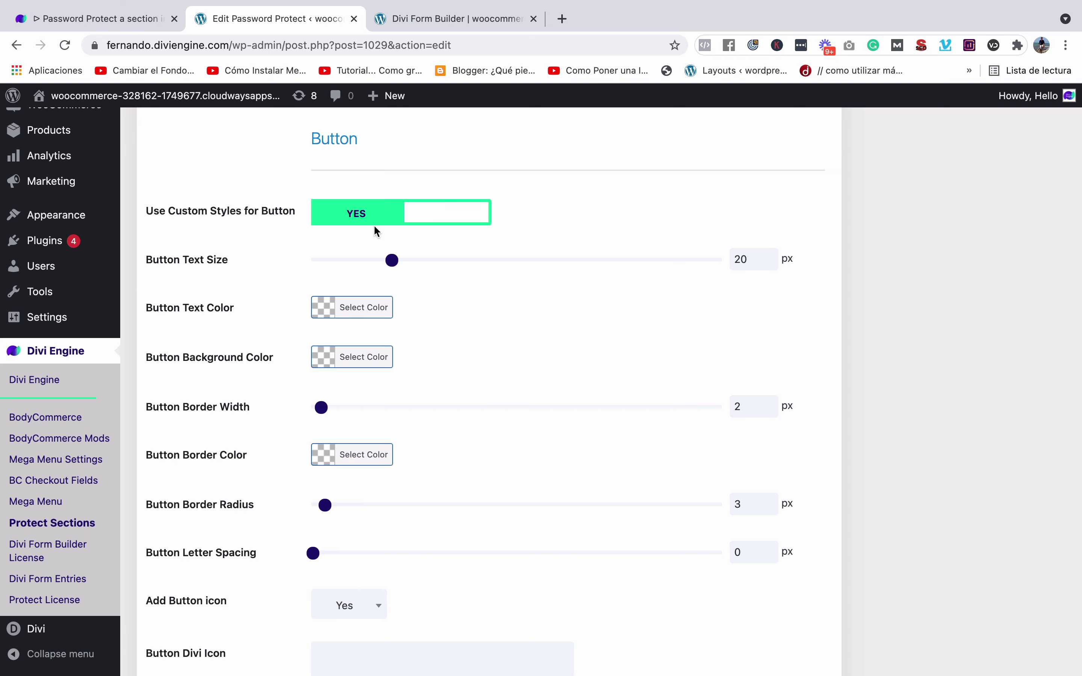
scroll(376, 231, "down", 2)
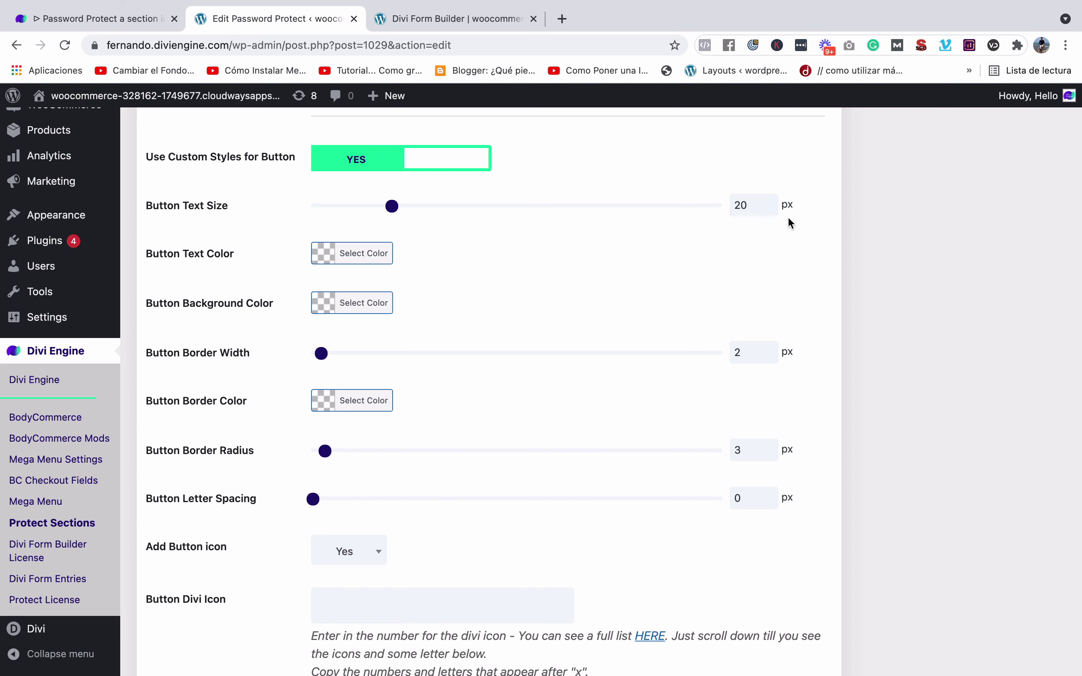
scroll(349, 271, "down", 2)
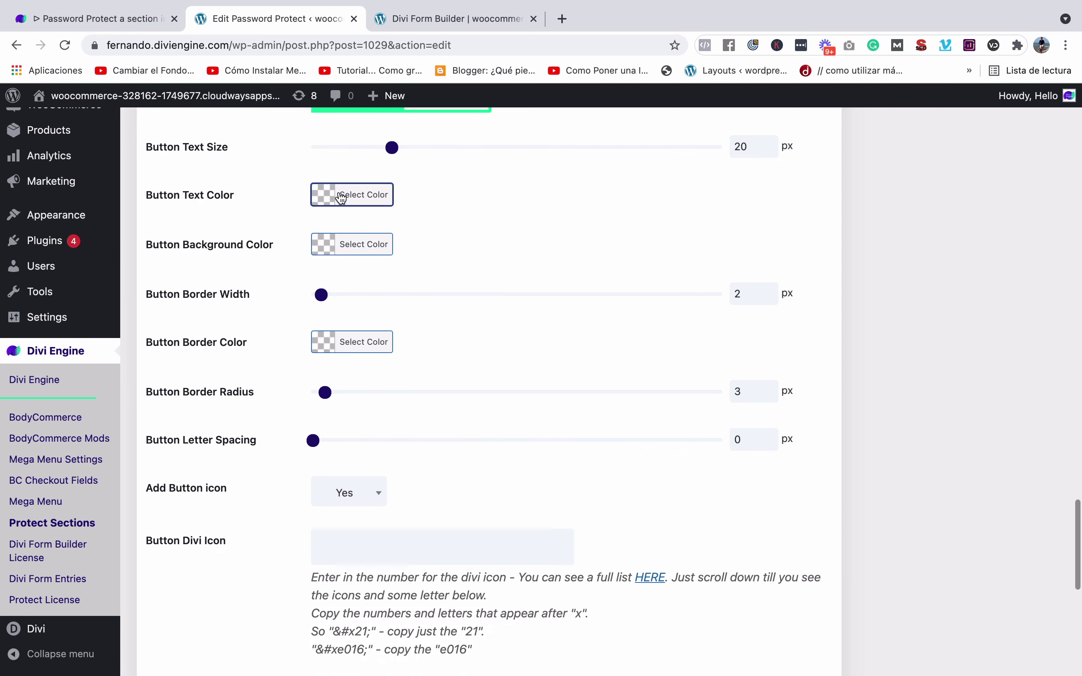
left_click(339, 195)
left_click(344, 370)
left_click(635, 261)
Set the Button Background Color to the orange swatch #dd9933
scroll(446, 268, "down", 3)
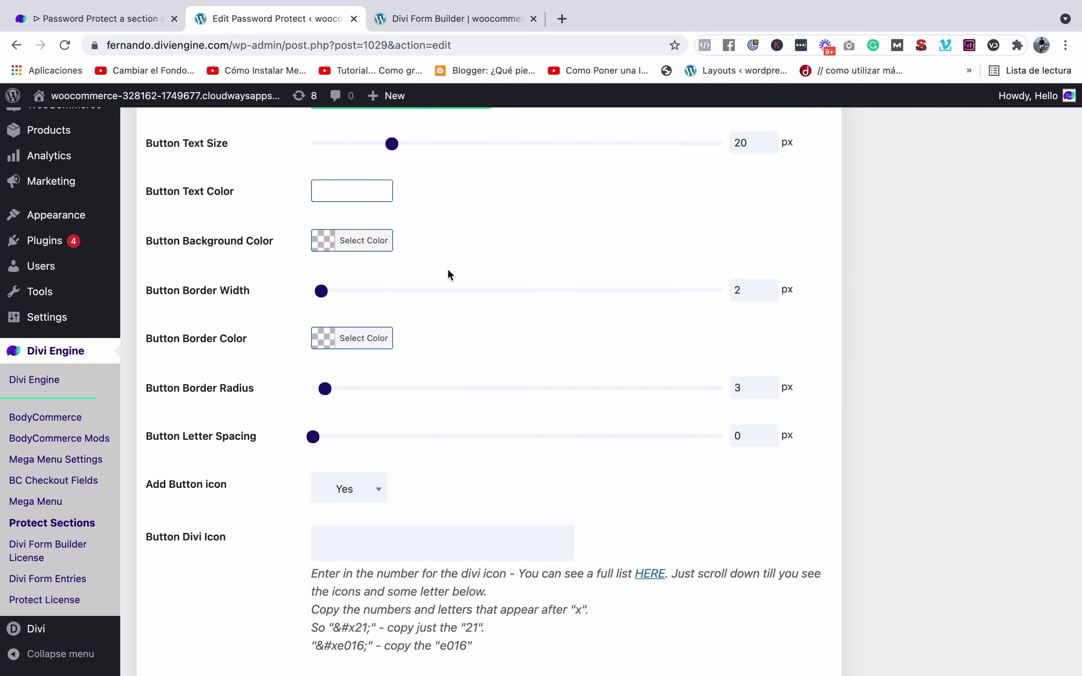
left_click(342, 175)
left_click(379, 348)
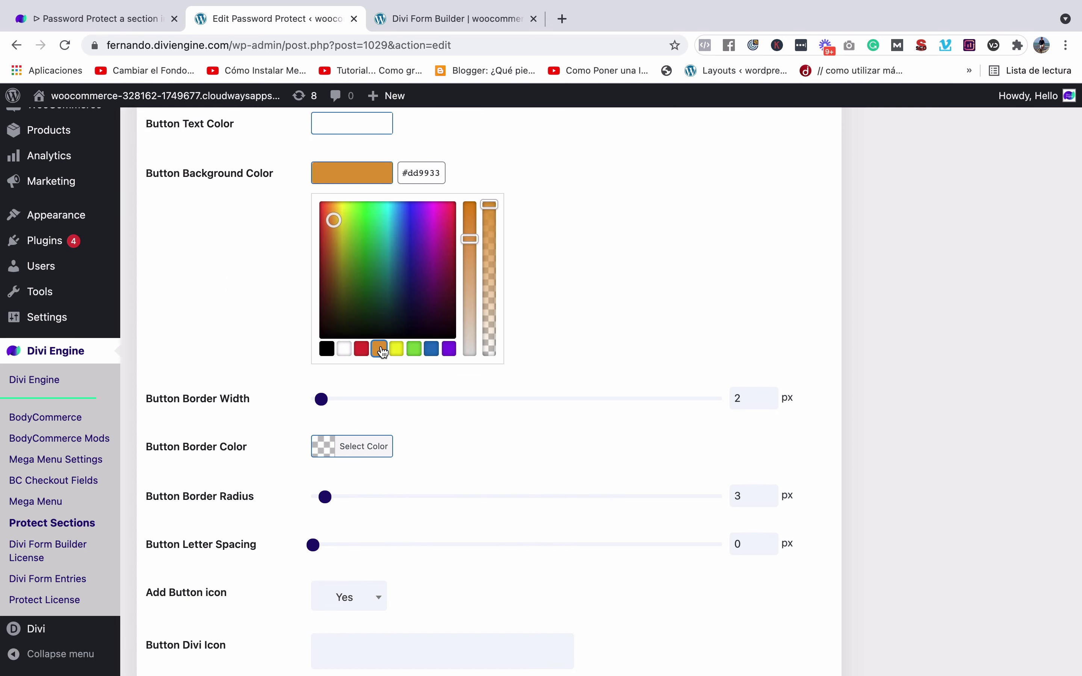
left_click(639, 237)
Set the Button Border Color to the orange swatch
scroll(436, 217, "down", 2)
scroll(260, 210, "up", 1)
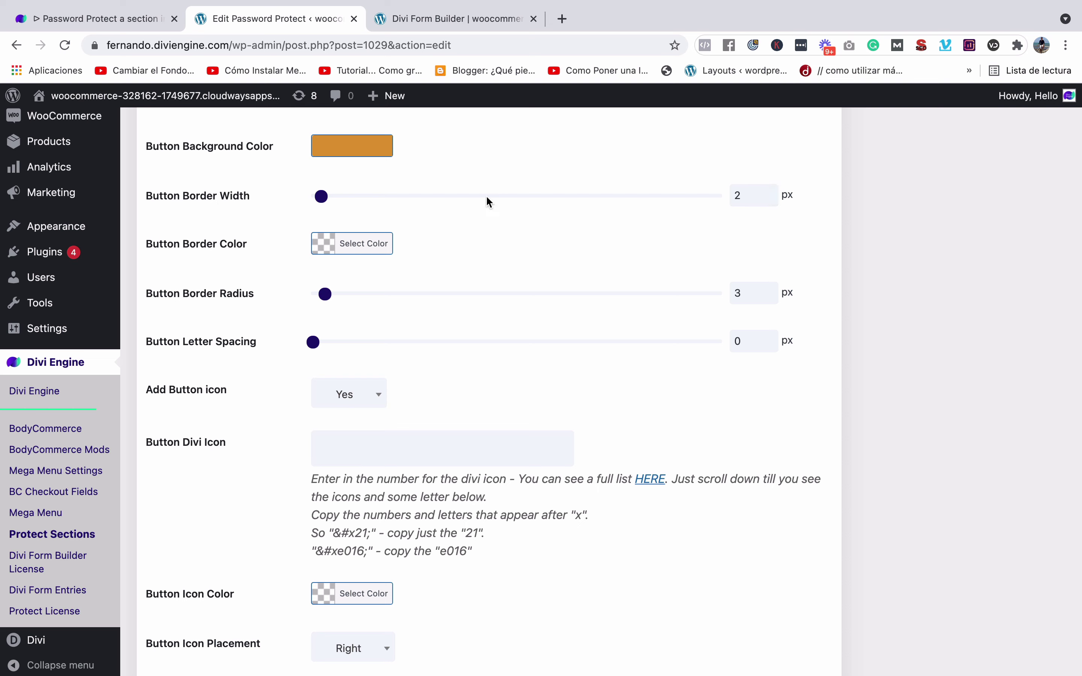
scroll(572, 230, "down", 2)
left_click(374, 197)
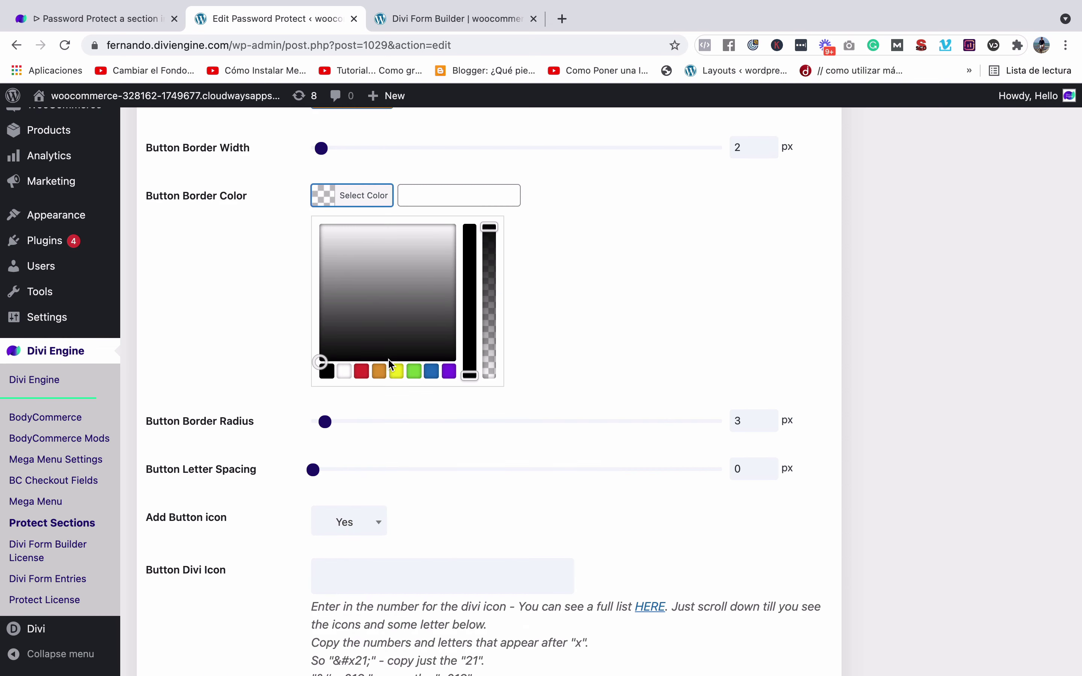
left_click(379, 371)
left_click(438, 209)
Choose Yes for Add Button icon in the button styling options
scroll(350, 212, "up", 5)
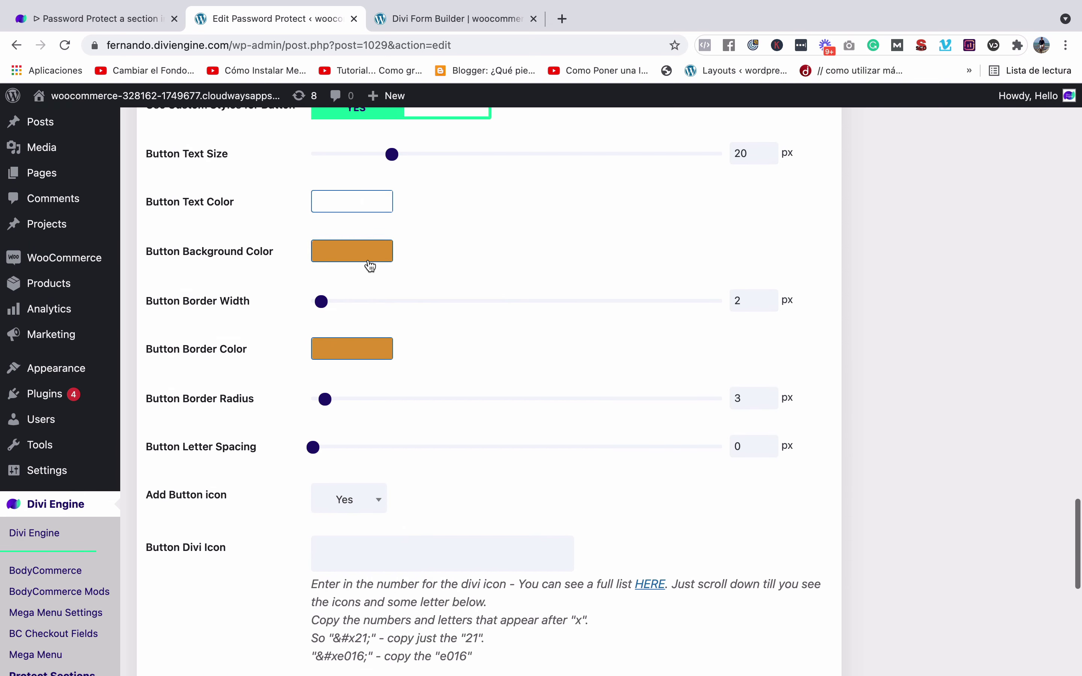
scroll(367, 263, "down", 10)
scroll(369, 263, "up", 3)
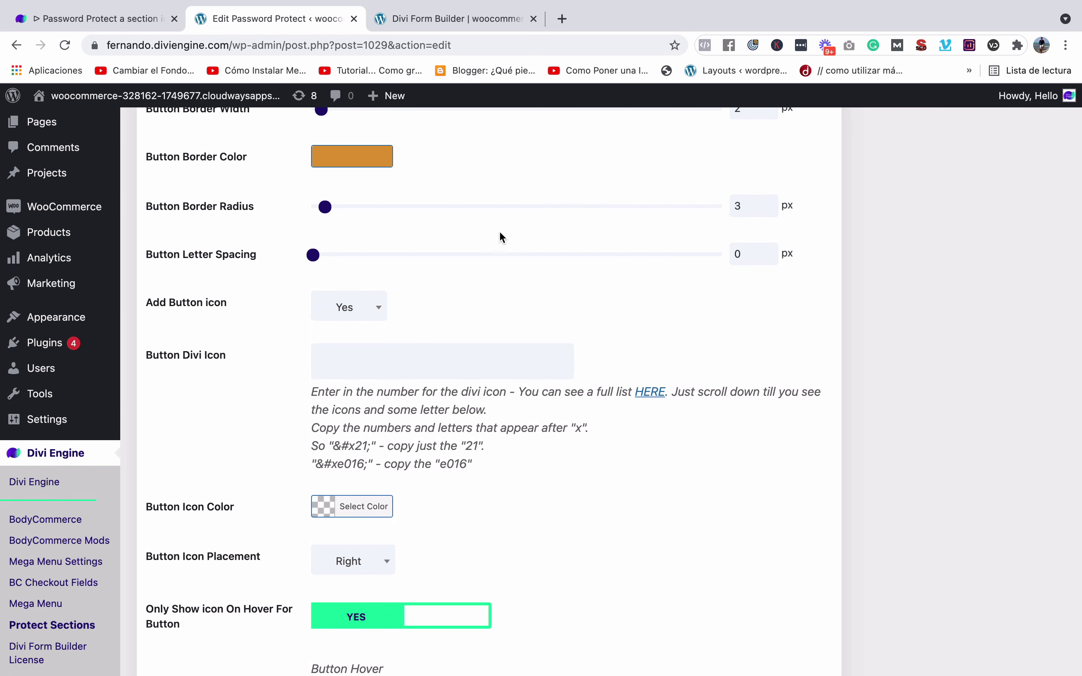
scroll(463, 274, "down", 3)
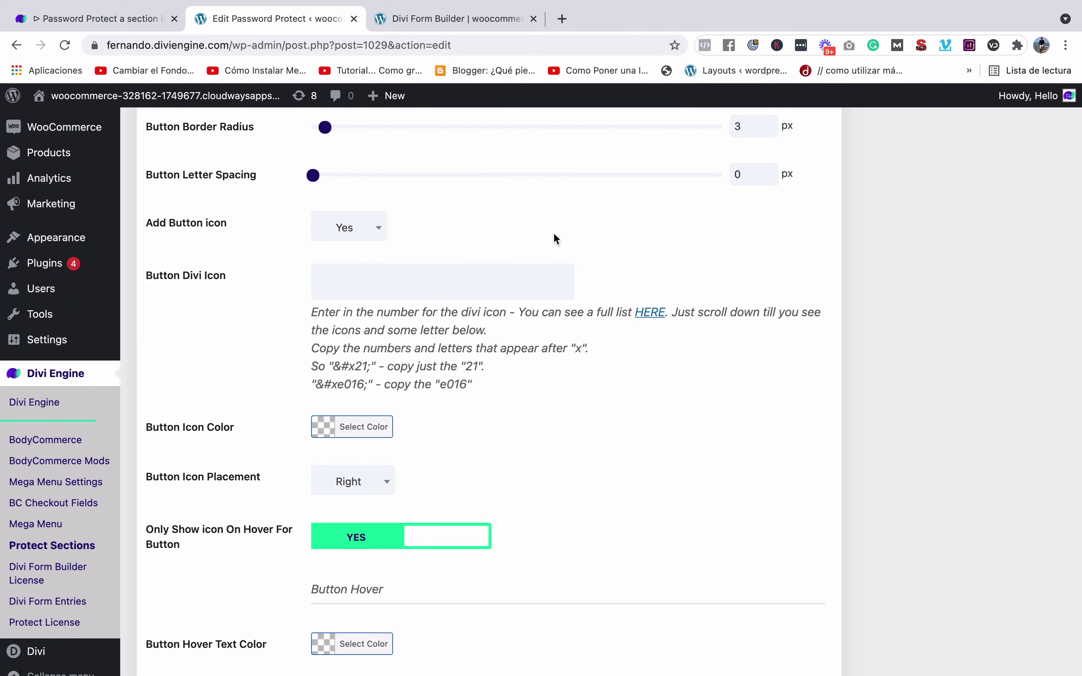
scroll(555, 235, "down", 1)
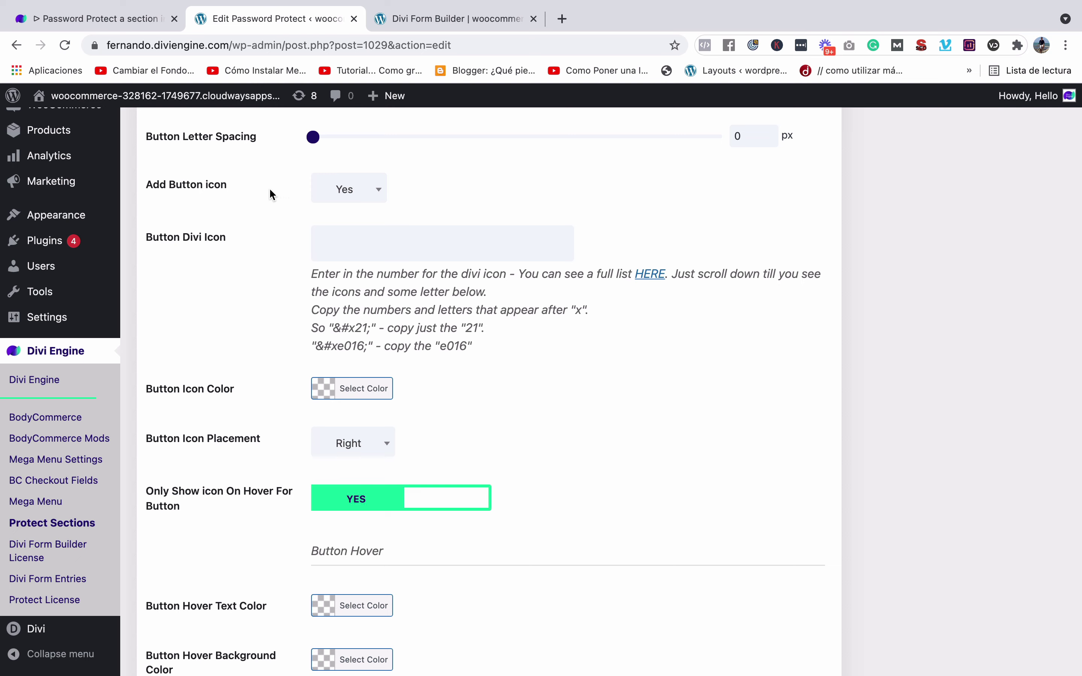
left_click(369, 196)
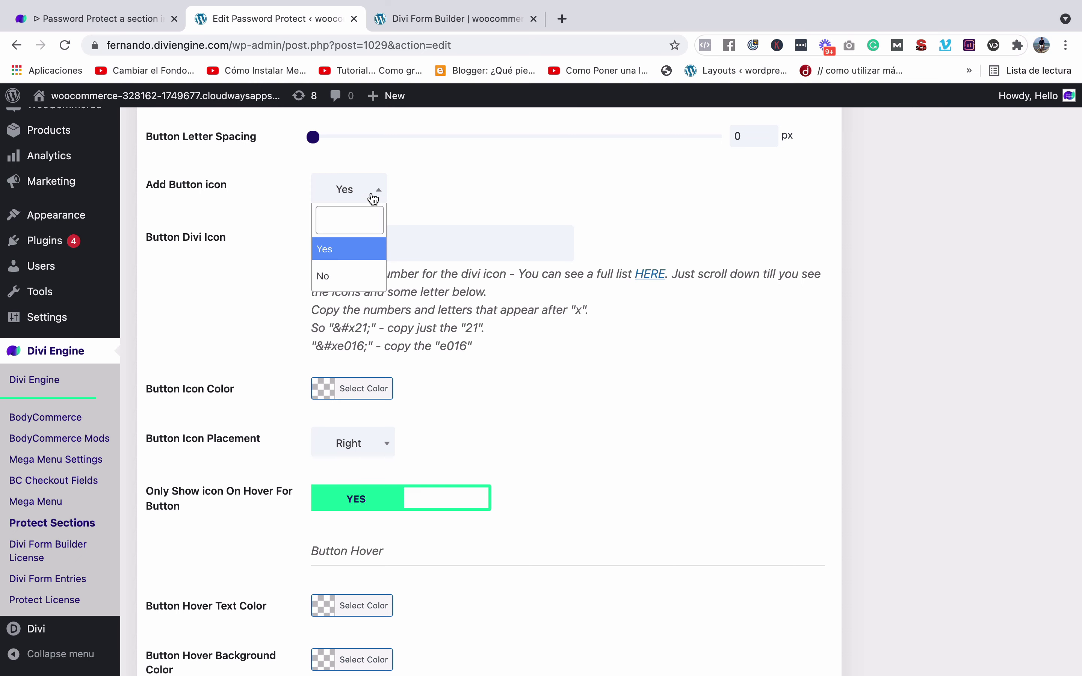
left_click(347, 258)
left_click(352, 253)
left_click(501, 325)
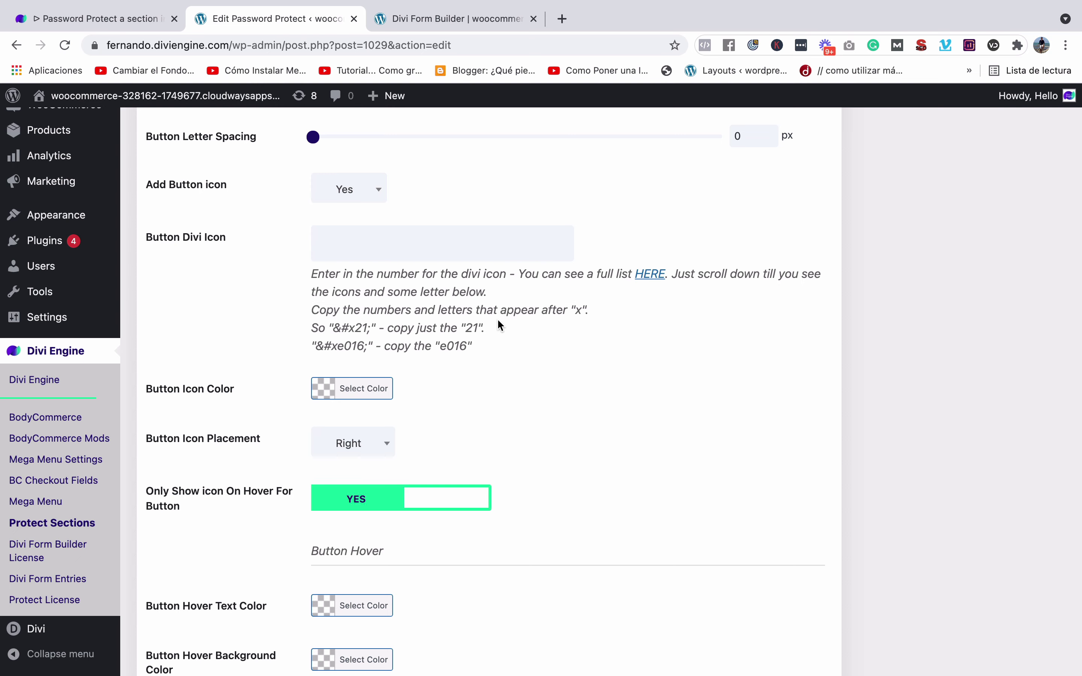
Open the linked full list of Divi icons and go to its unicode reference guide
left_click(652, 275)
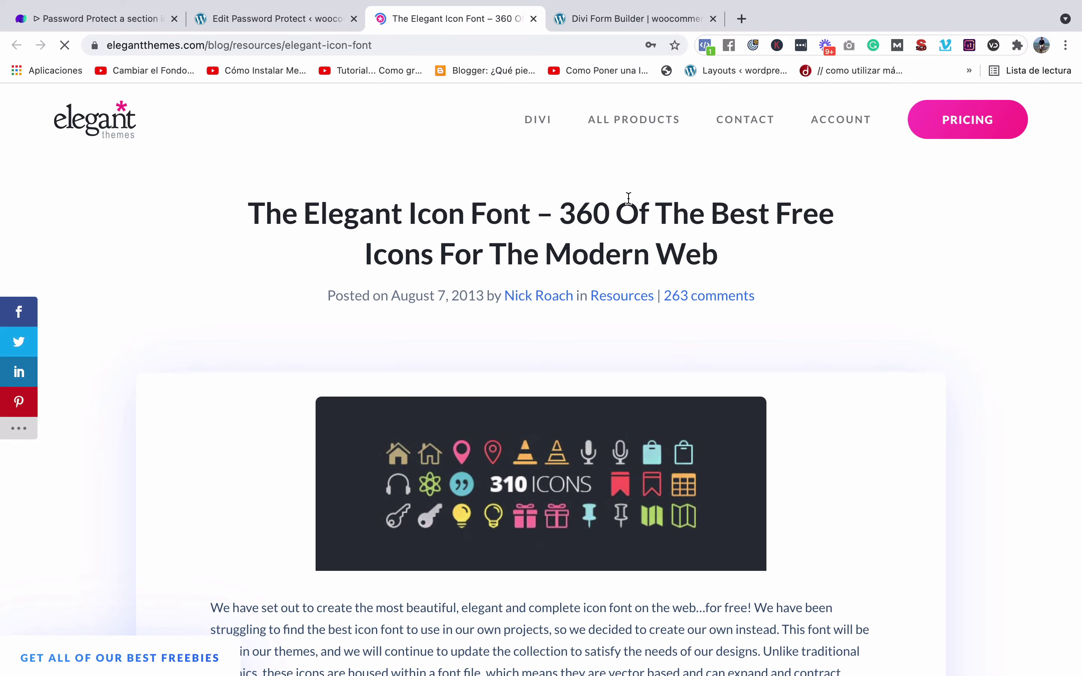
scroll(628, 196, "down", 20)
scroll(628, 203, "down", 15)
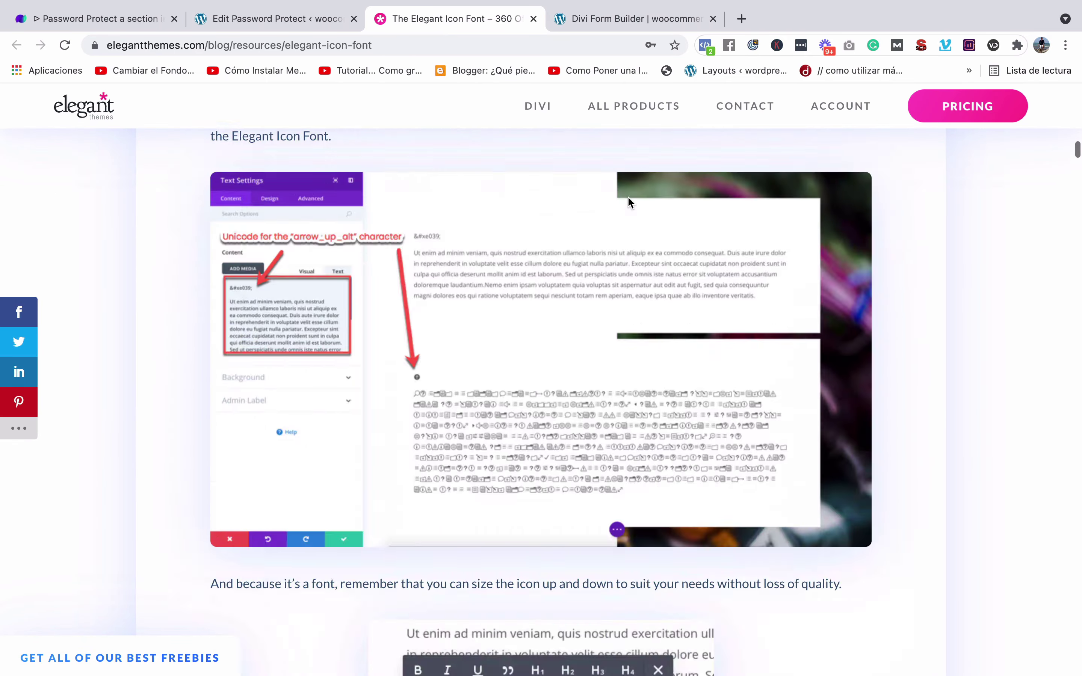
scroll(628, 202, "up", 10)
scroll(629, 202, "down", 5)
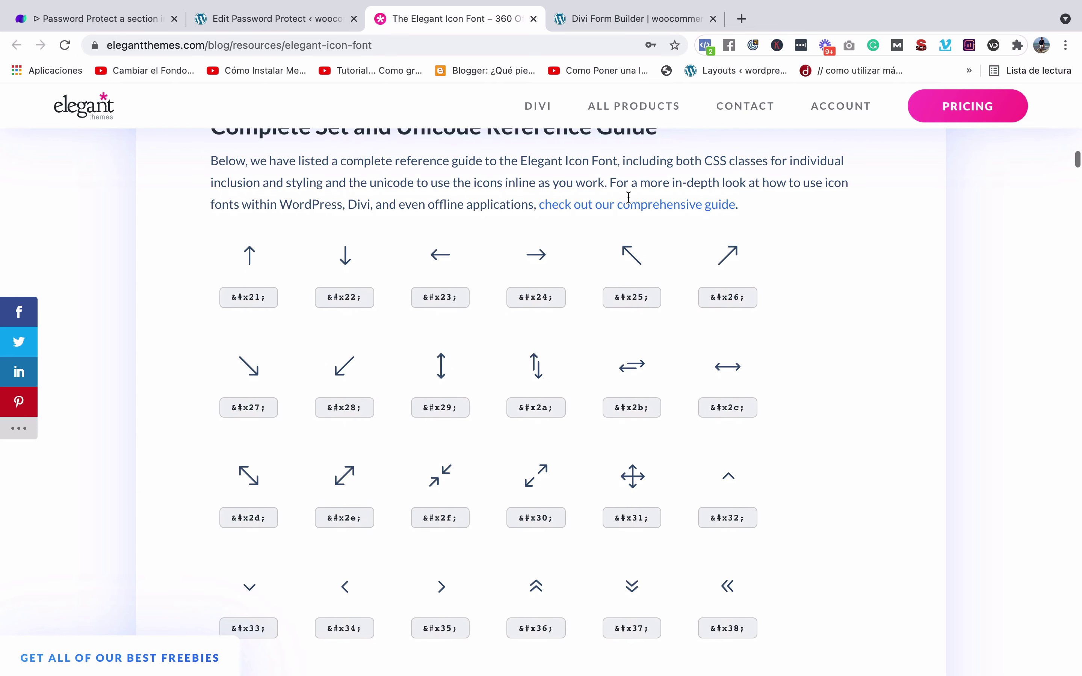
scroll(663, 296, "down", 1)
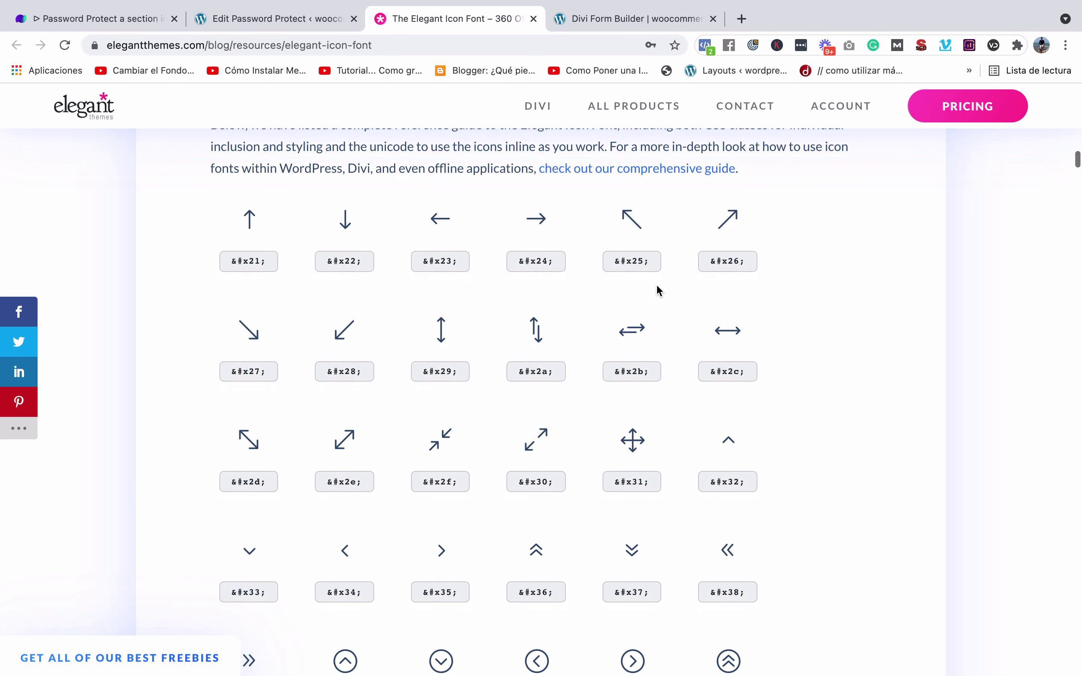
Check the Button Divi Icon code instructions and browse the Elegant Icon Font reference for a suitable icon
left_click(325, 22)
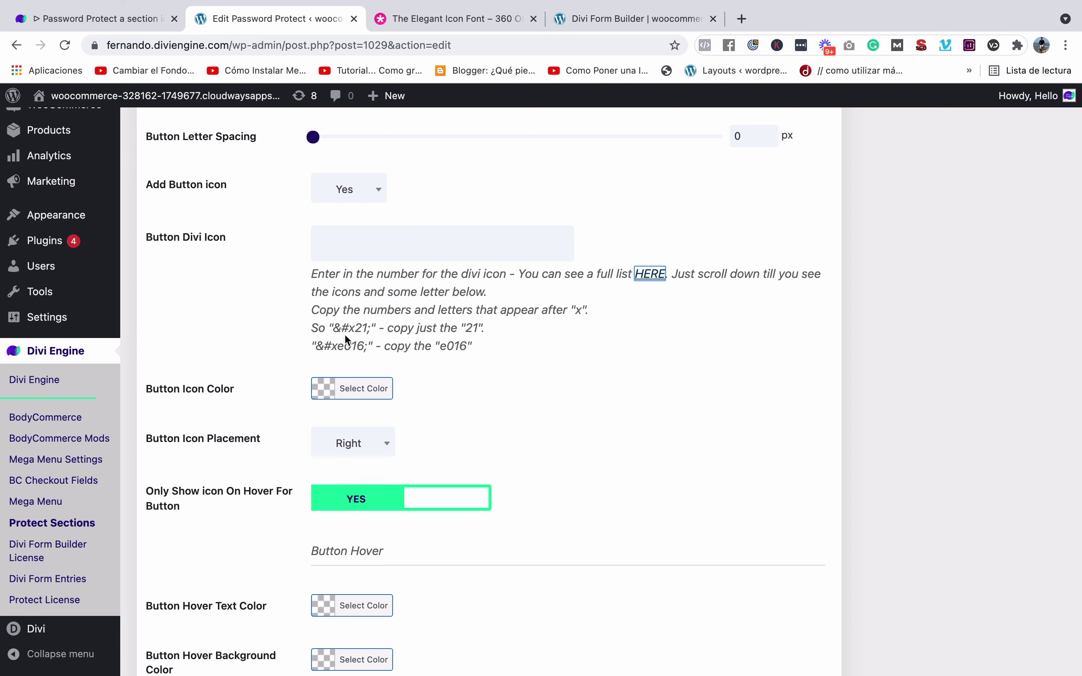
left_click(431, 21)
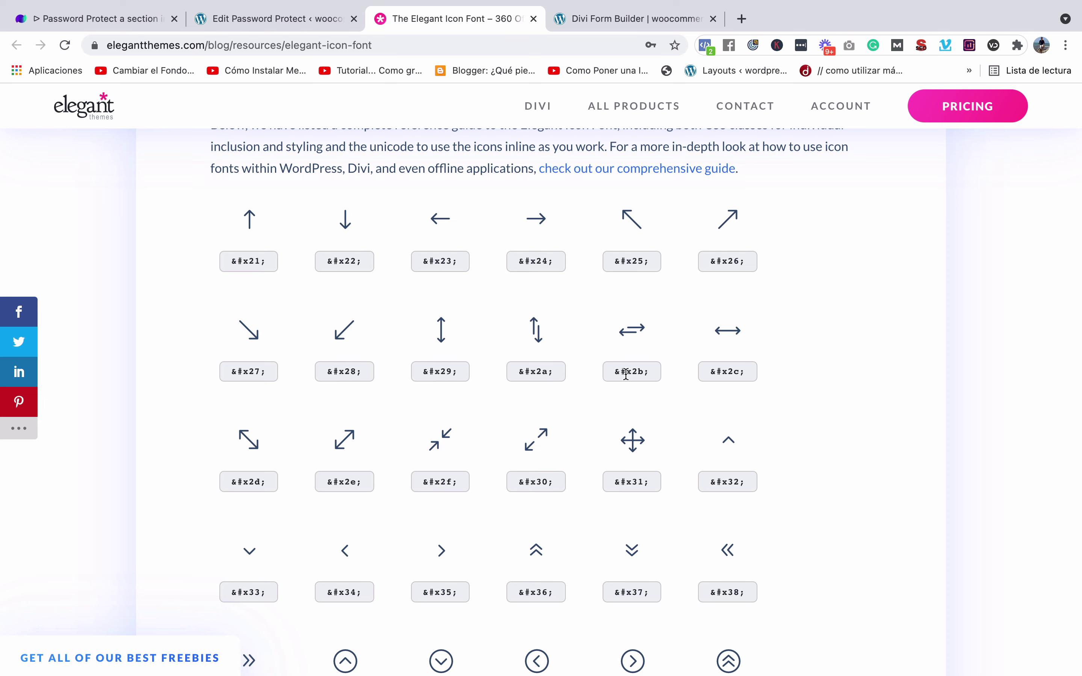
scroll(626, 375, "down", 15)
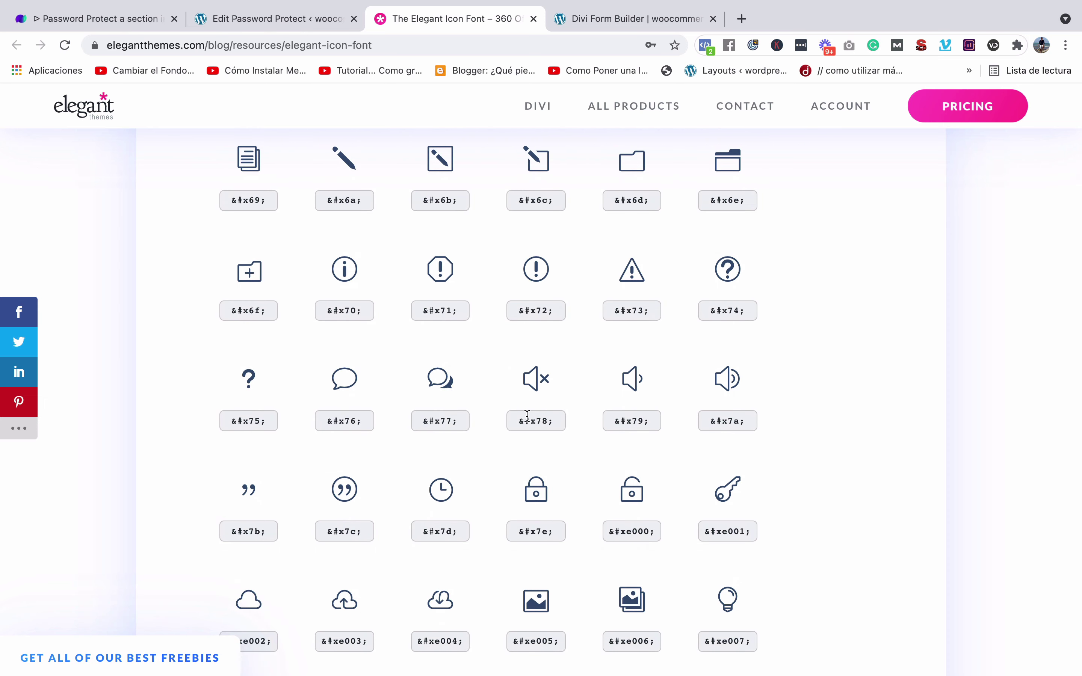
scroll(528, 416, "up", 2)
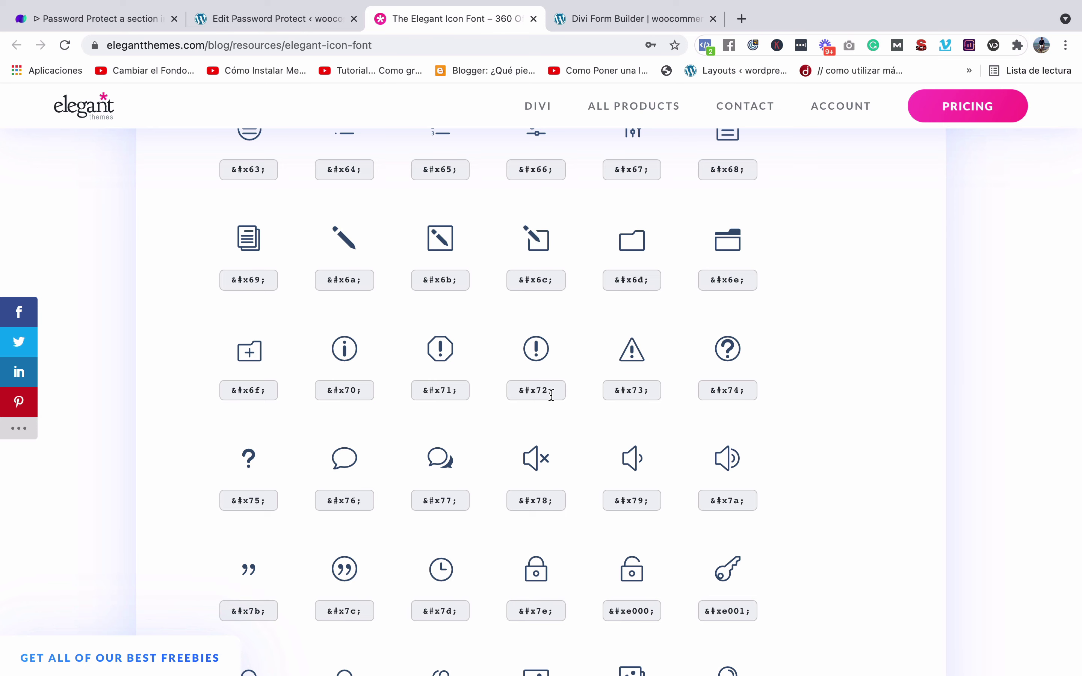
scroll(550, 394, "up", 7)
scroll(550, 396, "down", 14)
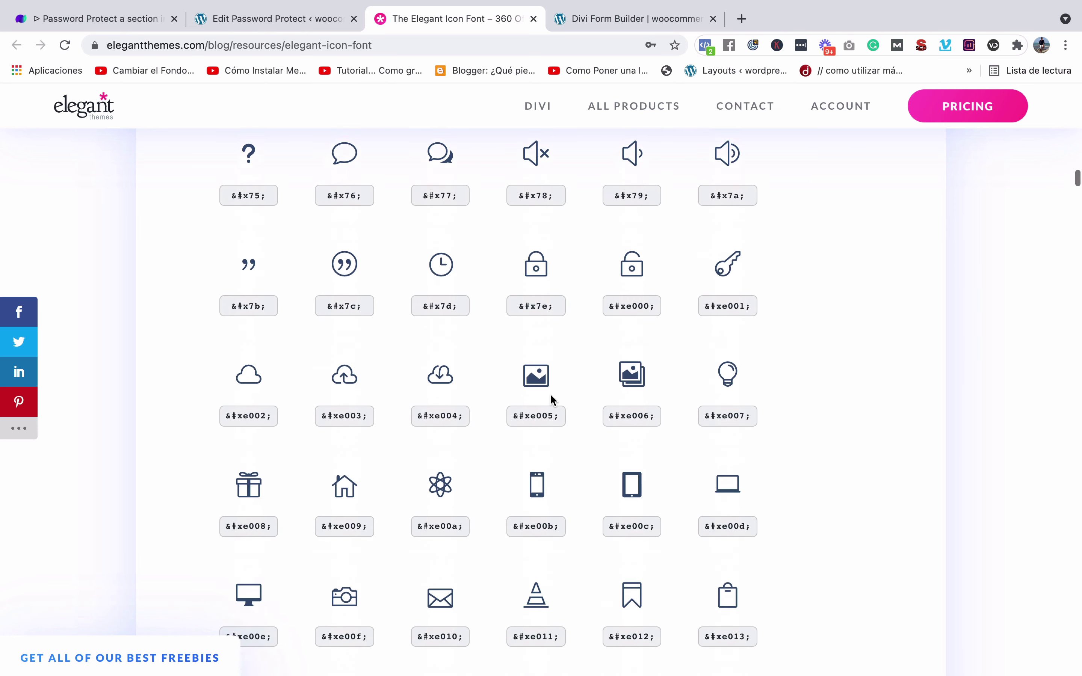
scroll(550, 395, "down", 9)
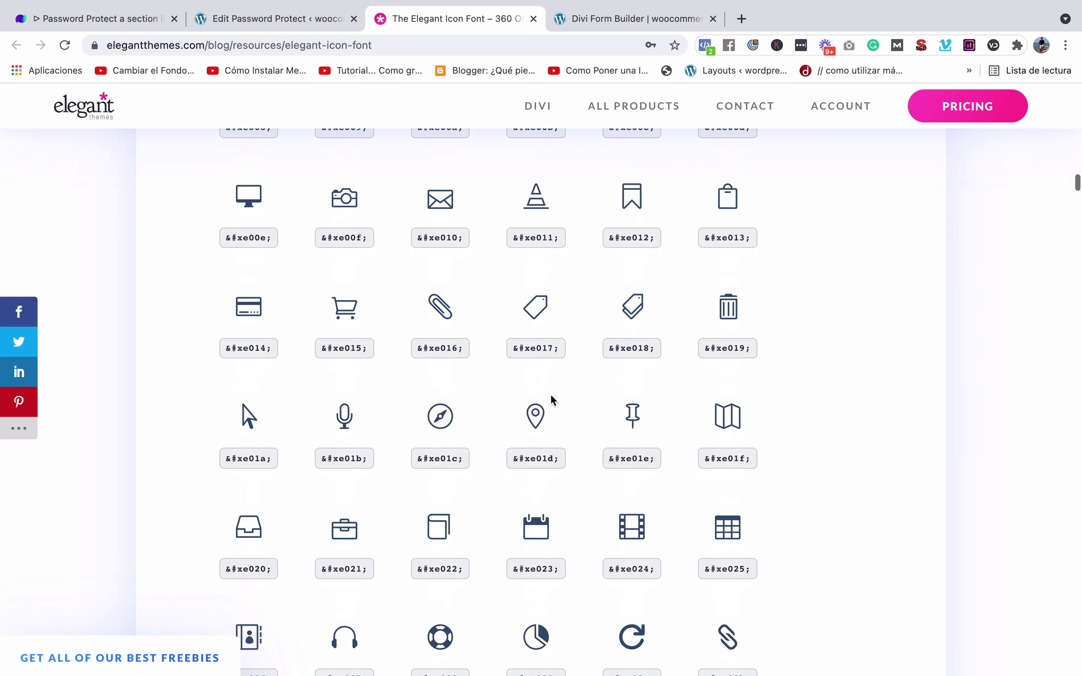
scroll(551, 396, "down", 7)
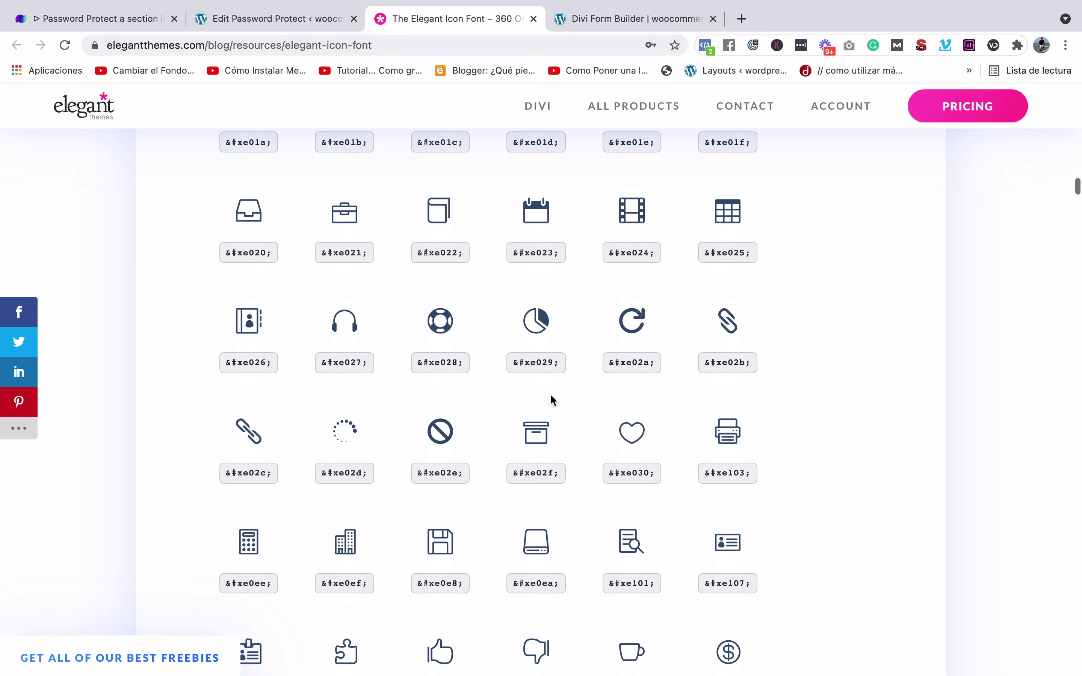
scroll(551, 400, "up", 5)
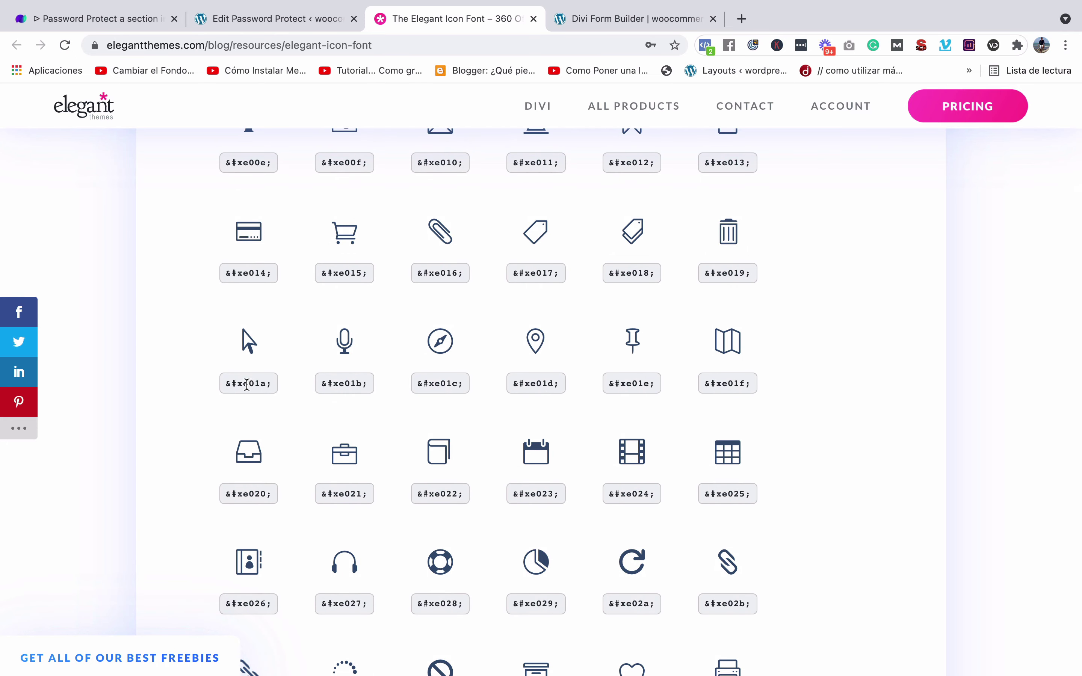
Pick out the mouse-pointer icon's code in the reference list and enter e01a as the Button Divi Icon
left_click_drag(242, 383, 264, 380)
triple_click(268, 380)
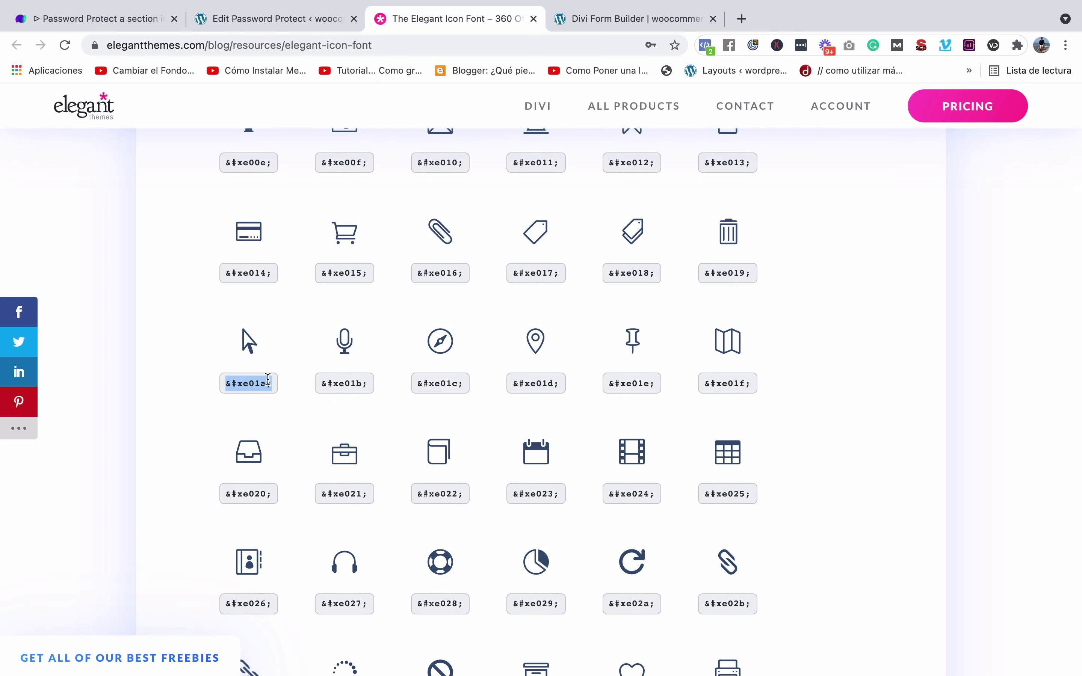
left_click(260, 426)
left_click(365, 22)
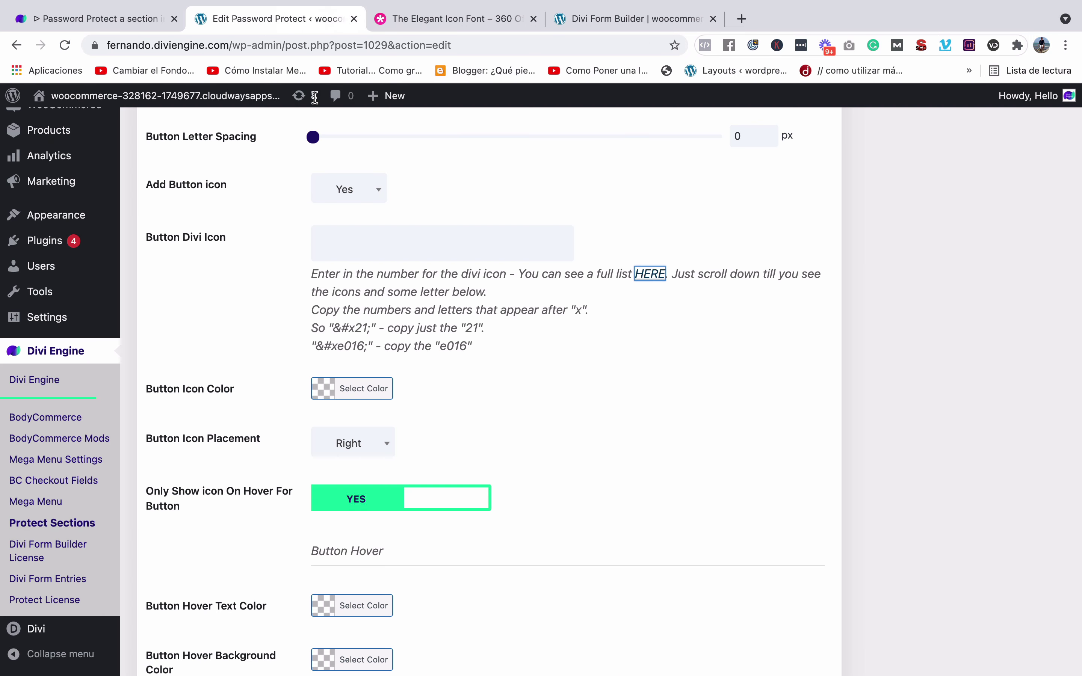
scroll(364, 455, "down", 2)
scroll(368, 401, "up", 4)
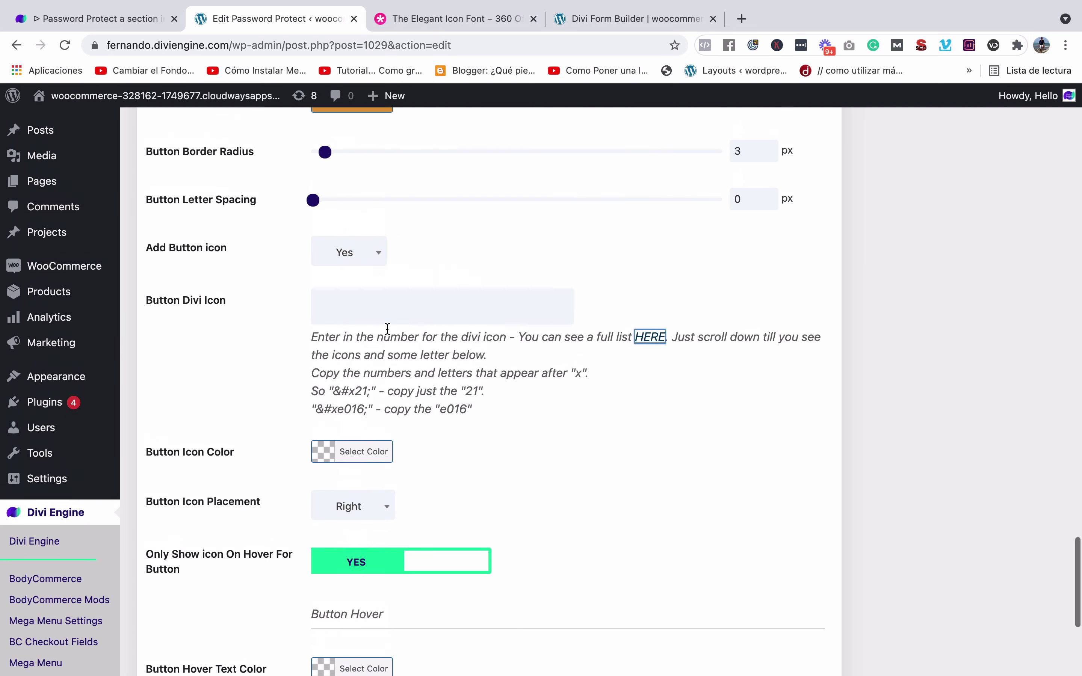
scroll(397, 302, "down", 5)
scroll(396, 302, "up", 6)
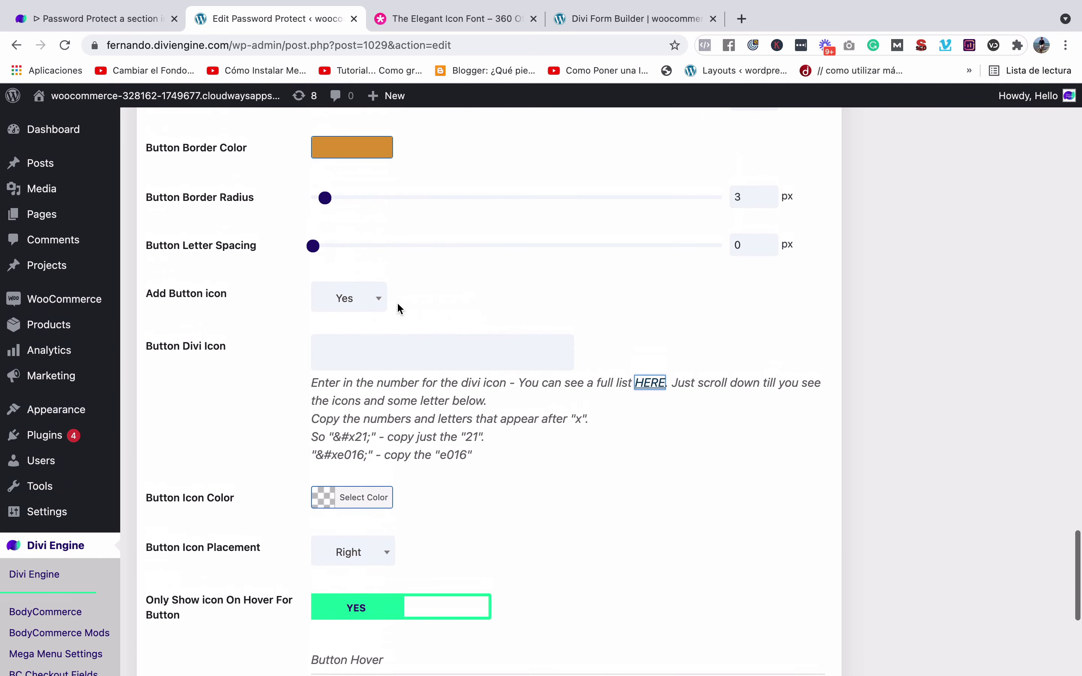
left_click(379, 353)
type("e01a")
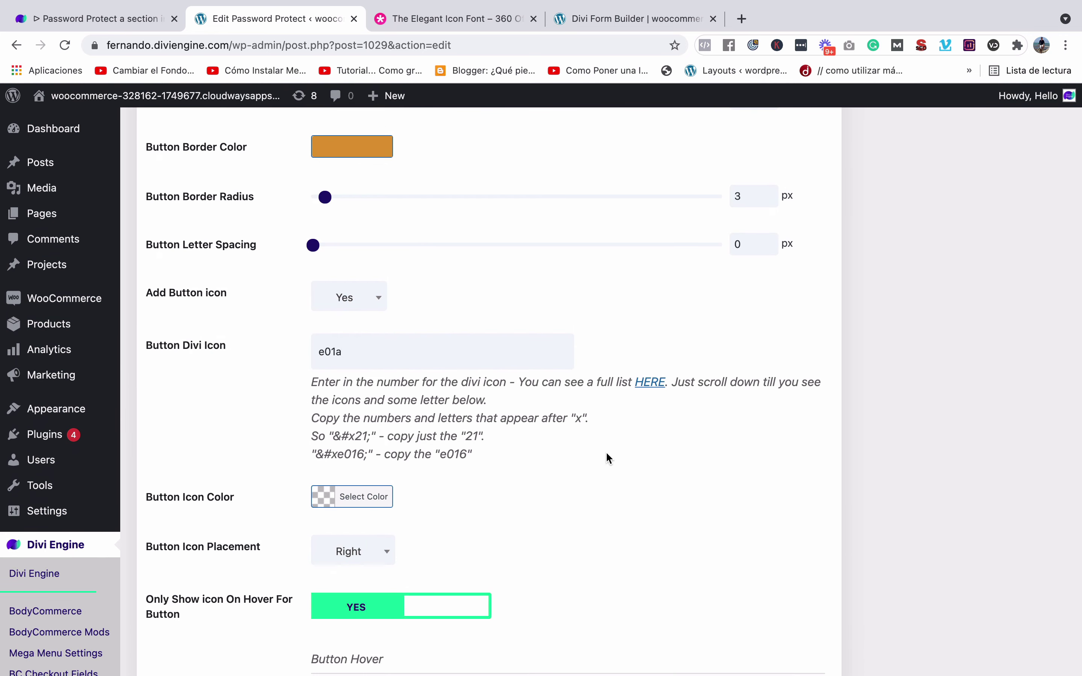
Set the Button Icon Color to the white swatch
scroll(605, 452, "down", 3)
left_click(362, 353)
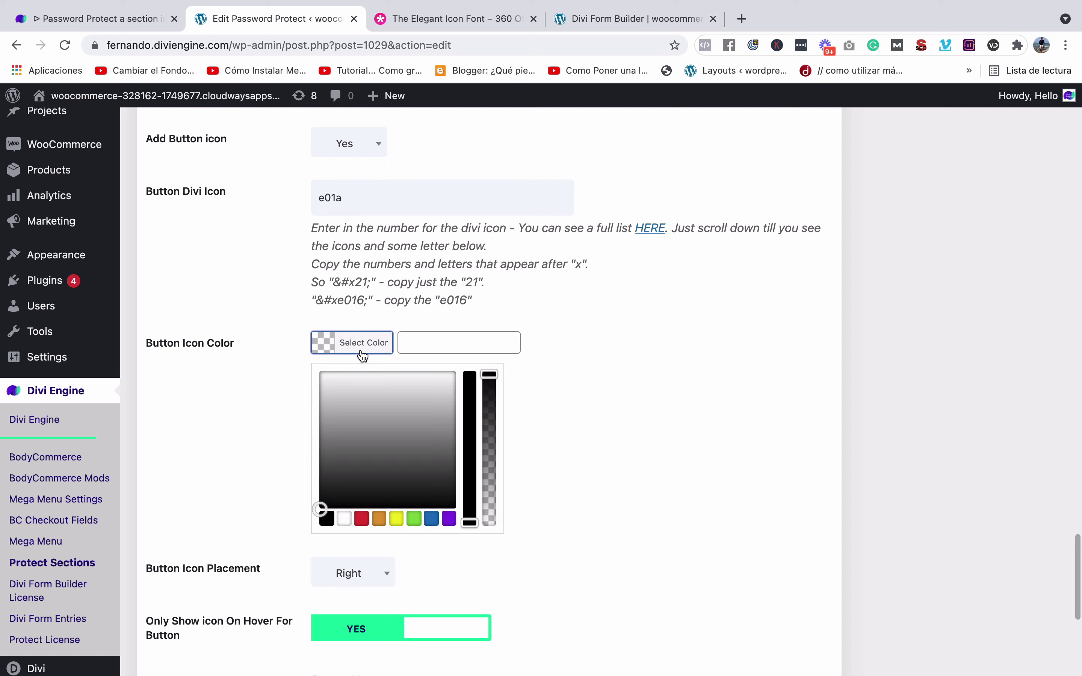
left_click(344, 519)
left_click(657, 339)
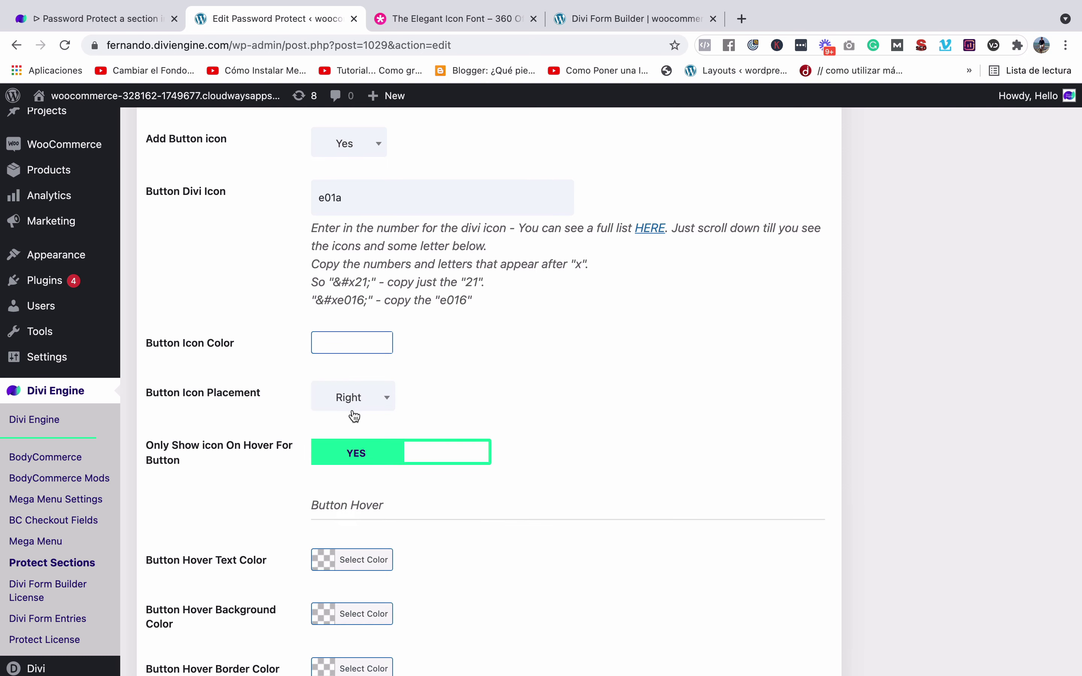
Set the Button Hover Text Color to the black swatch
scroll(451, 412, "down", 2)
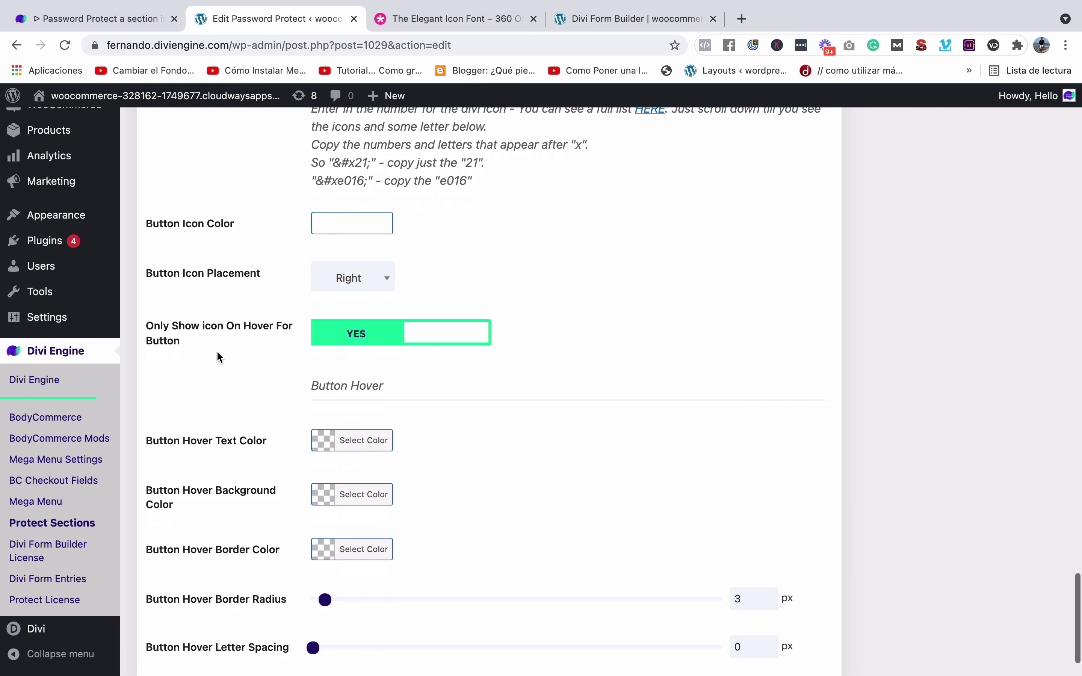
scroll(412, 379, "down", 2)
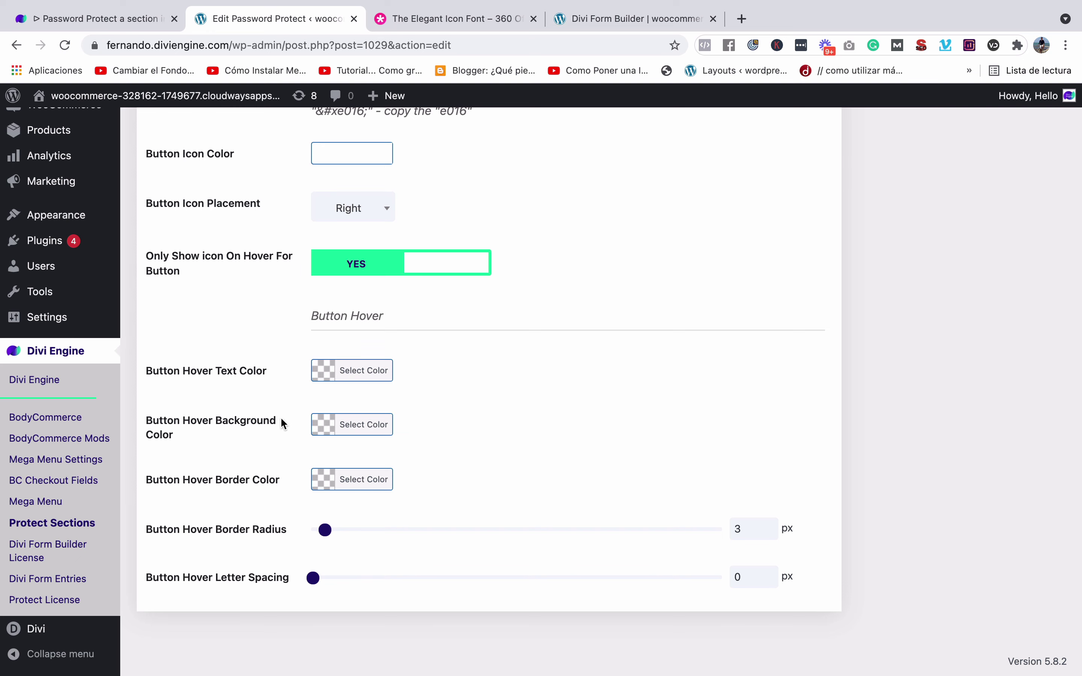
left_click(359, 380)
scroll(519, 397, "down", 2)
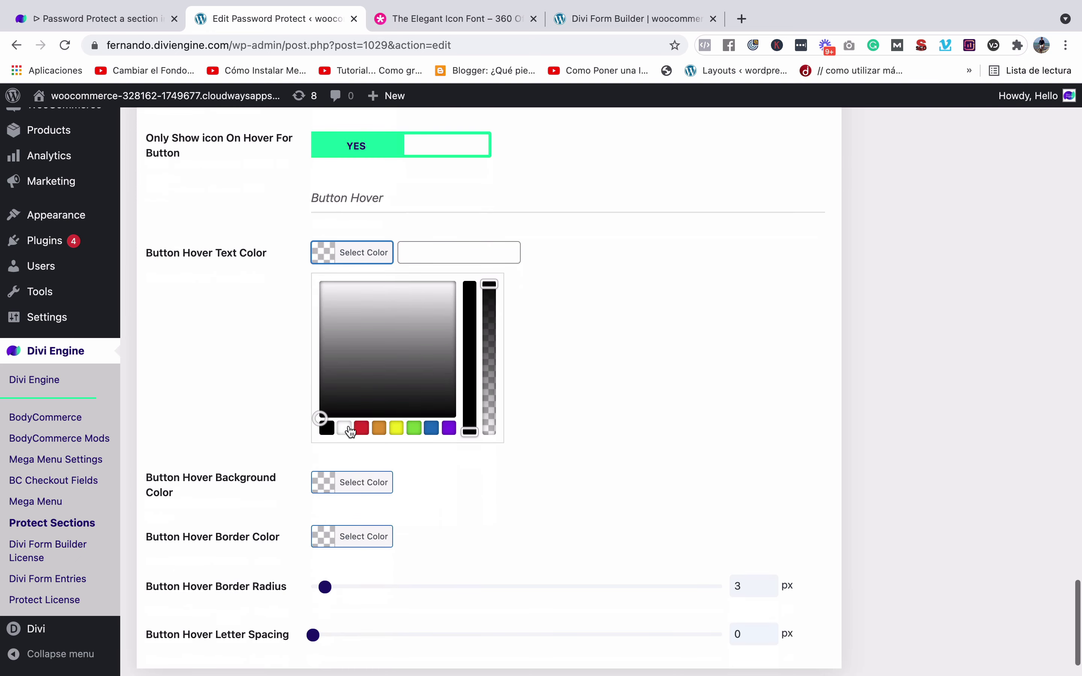
left_click(326, 428)
left_click(621, 302)
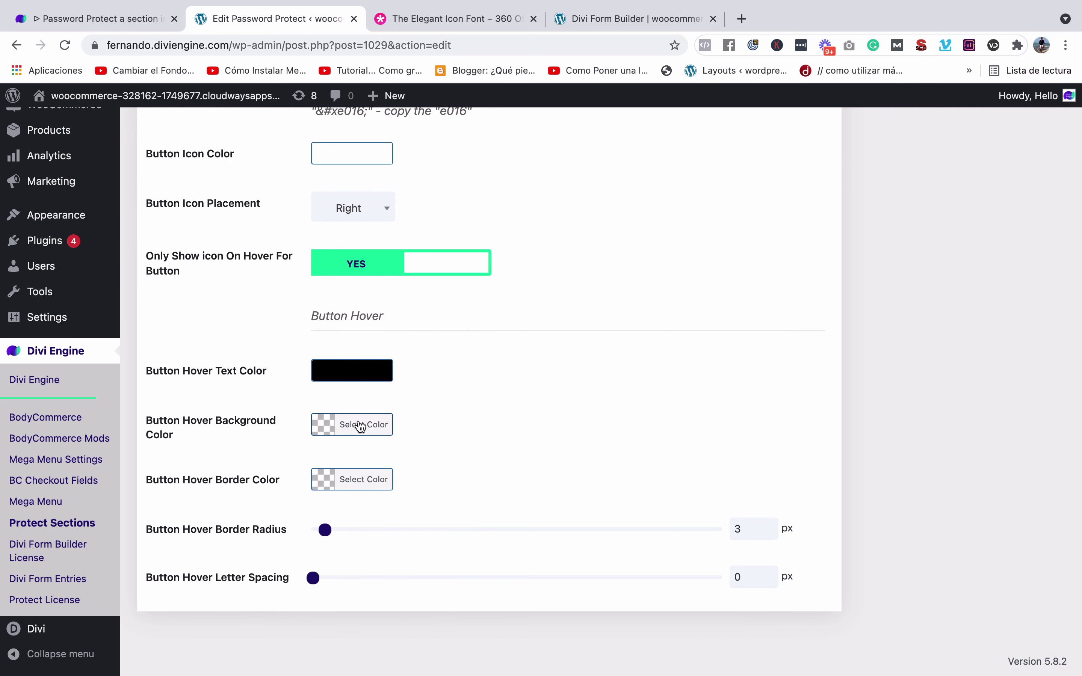
Change the Button Hover Text Color to the white swatch
left_click(331, 372)
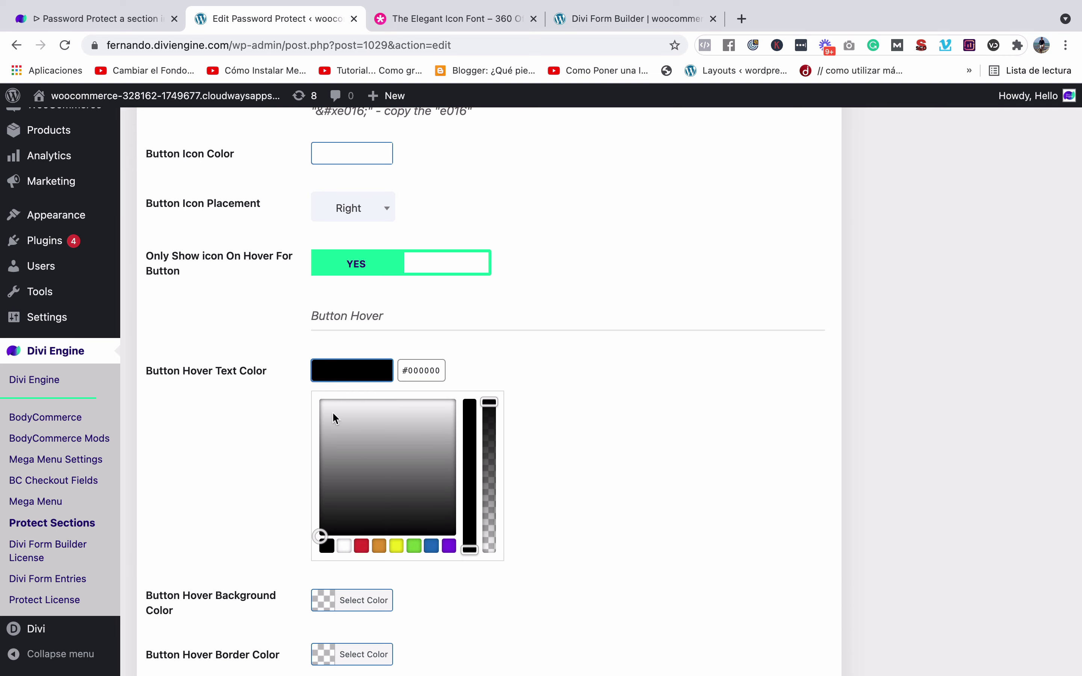
left_click(345, 546)
left_click(642, 316)
Set both the Button Hover Background Color and the Button Hover Border Color to the black swatch
left_click(374, 426)
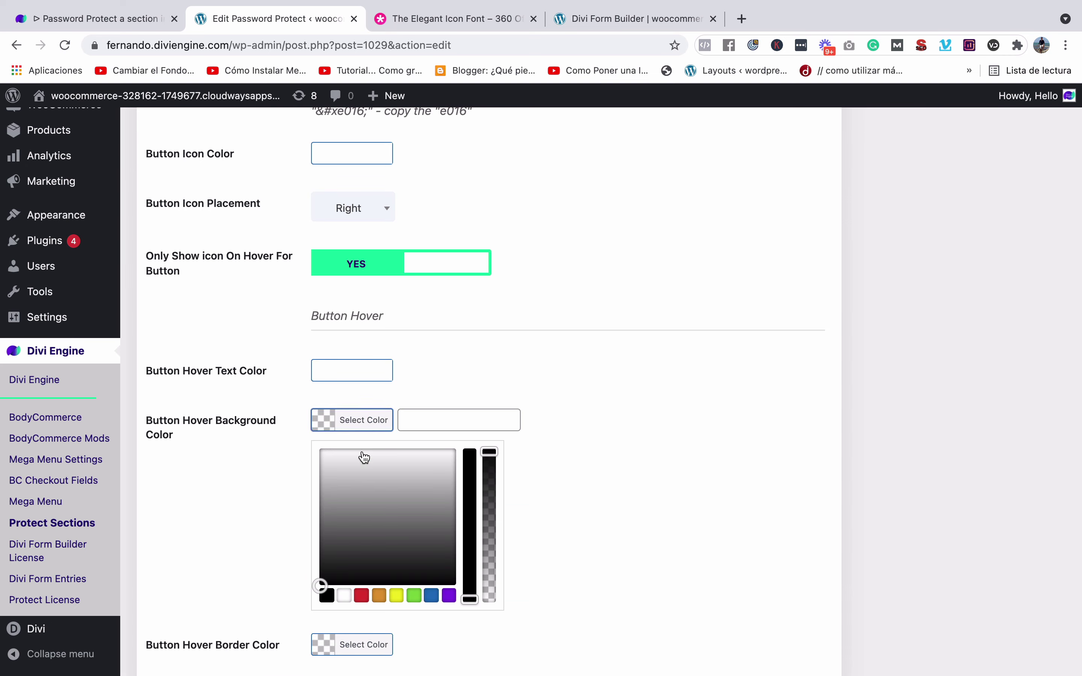
left_click(322, 595)
left_click(642, 442)
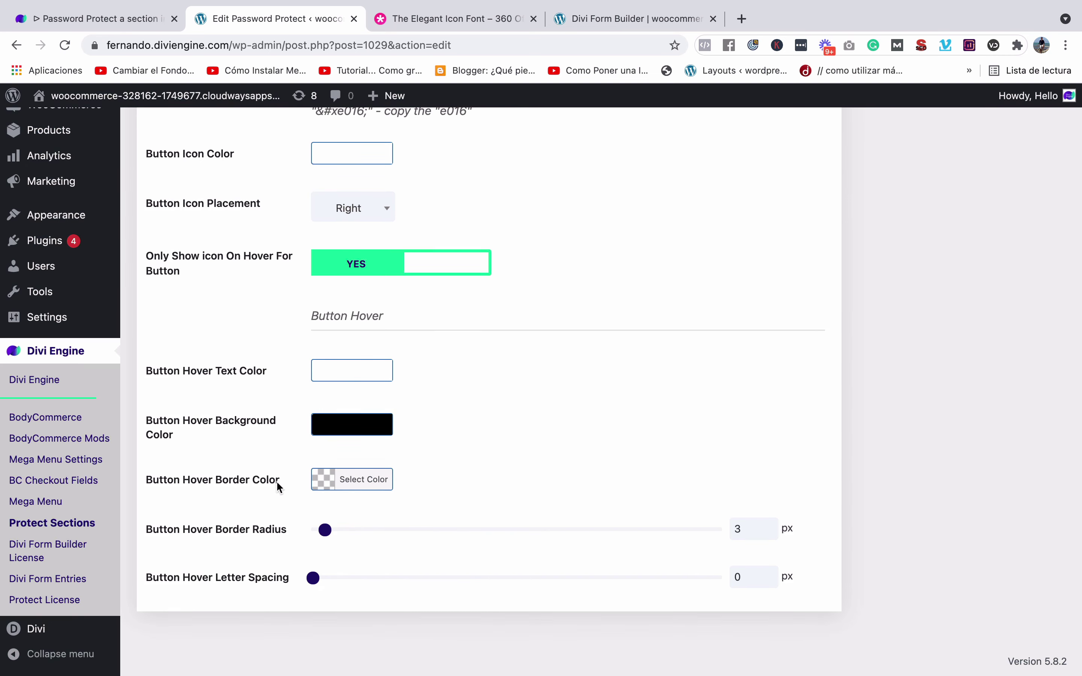
left_click(323, 479)
left_click(327, 655)
left_click(584, 453)
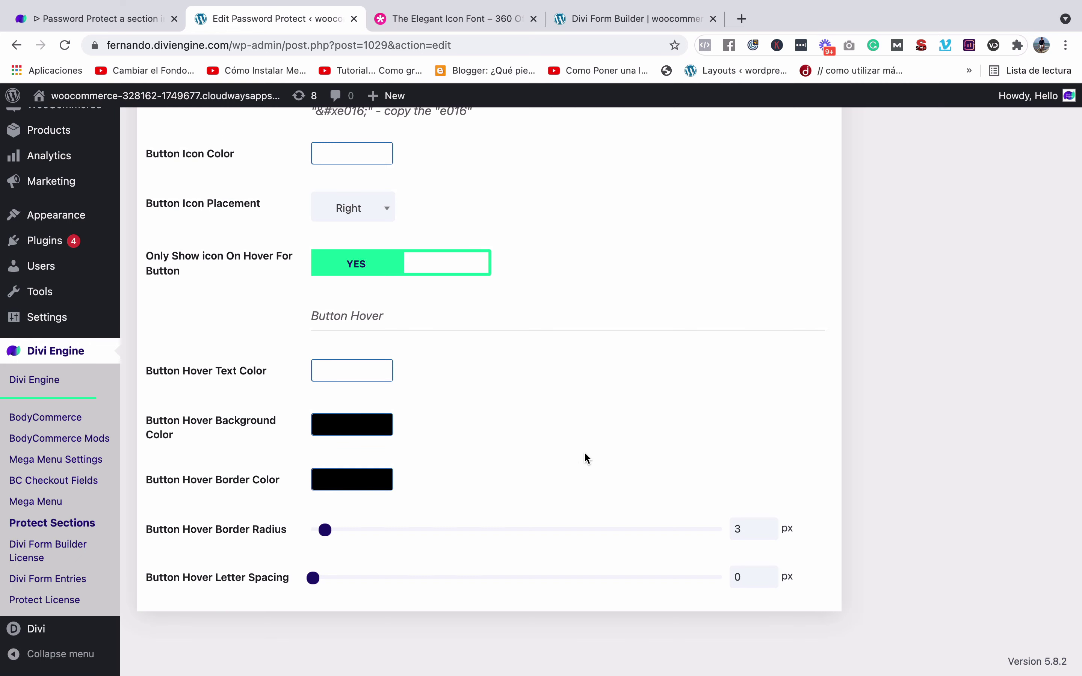
Save the styling changes by updating the Contact Form password-protect post
scroll(720, 564, "up", 20)
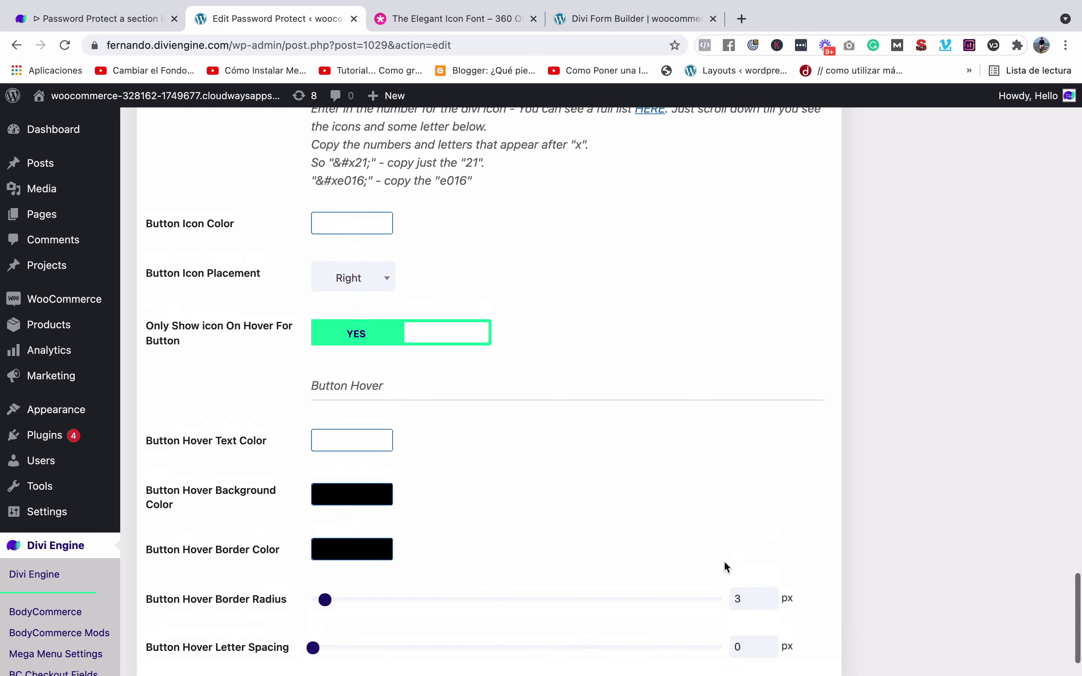
scroll(723, 560, "down", 7)
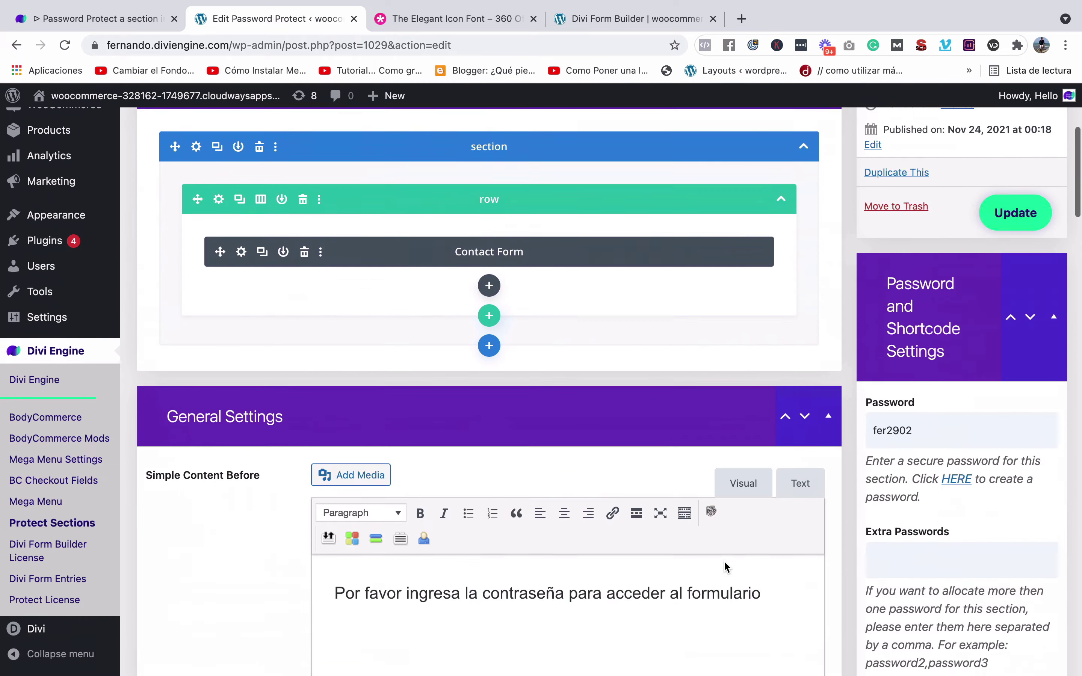
left_click(1035, 205)
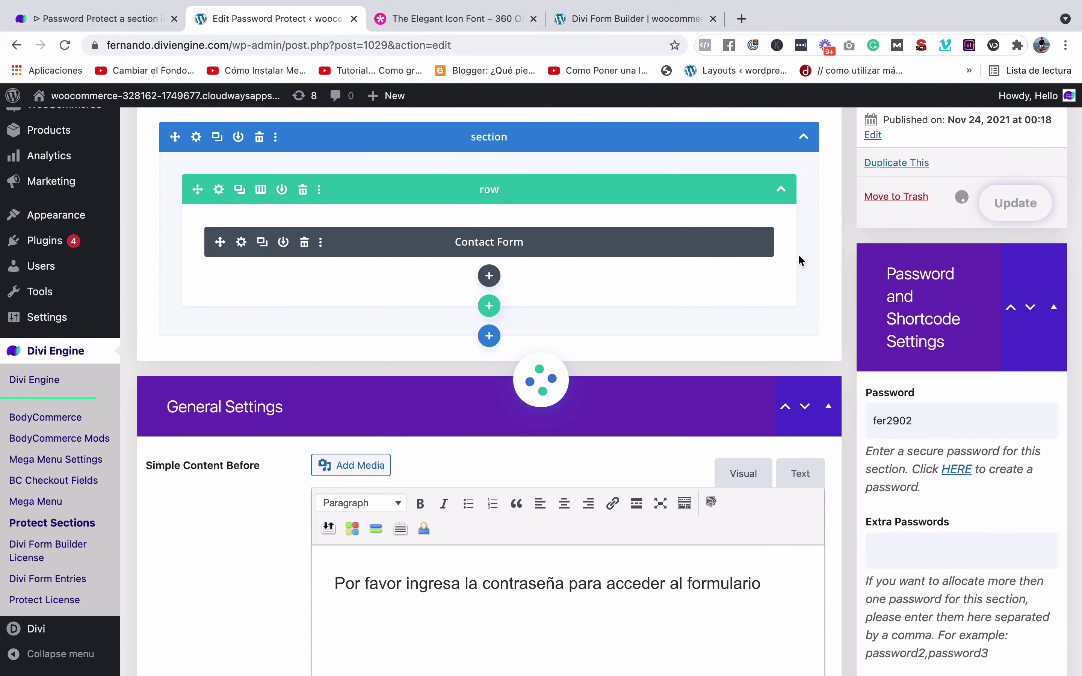
scroll(797, 255, "down", 10)
scroll(798, 254, "down", 15)
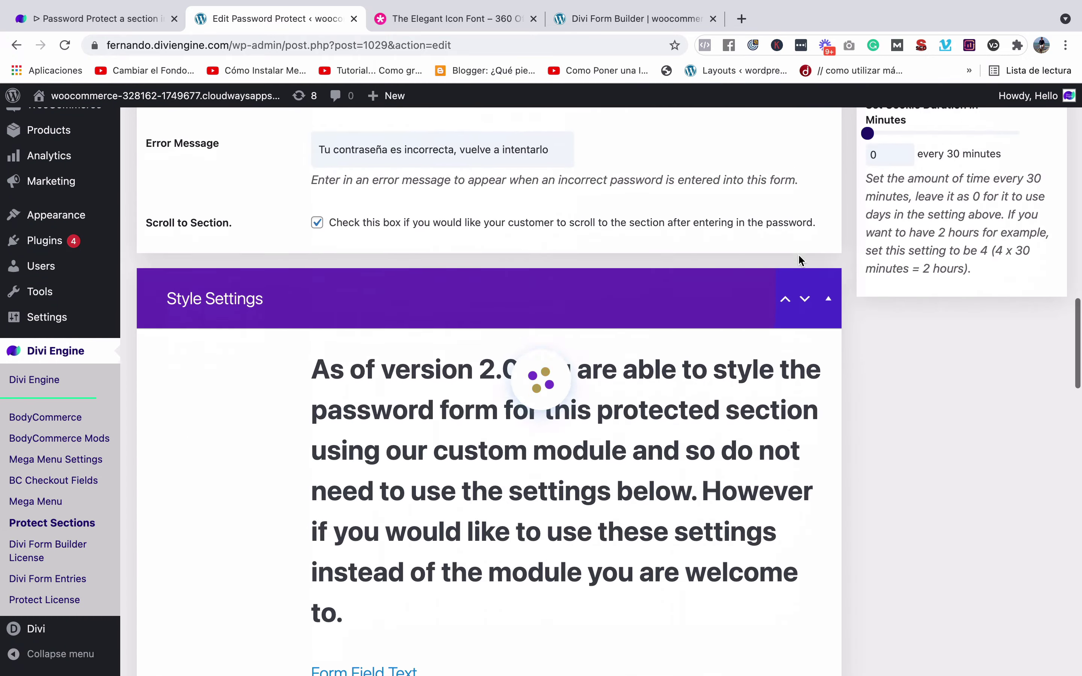
scroll(798, 253, "up", 10)
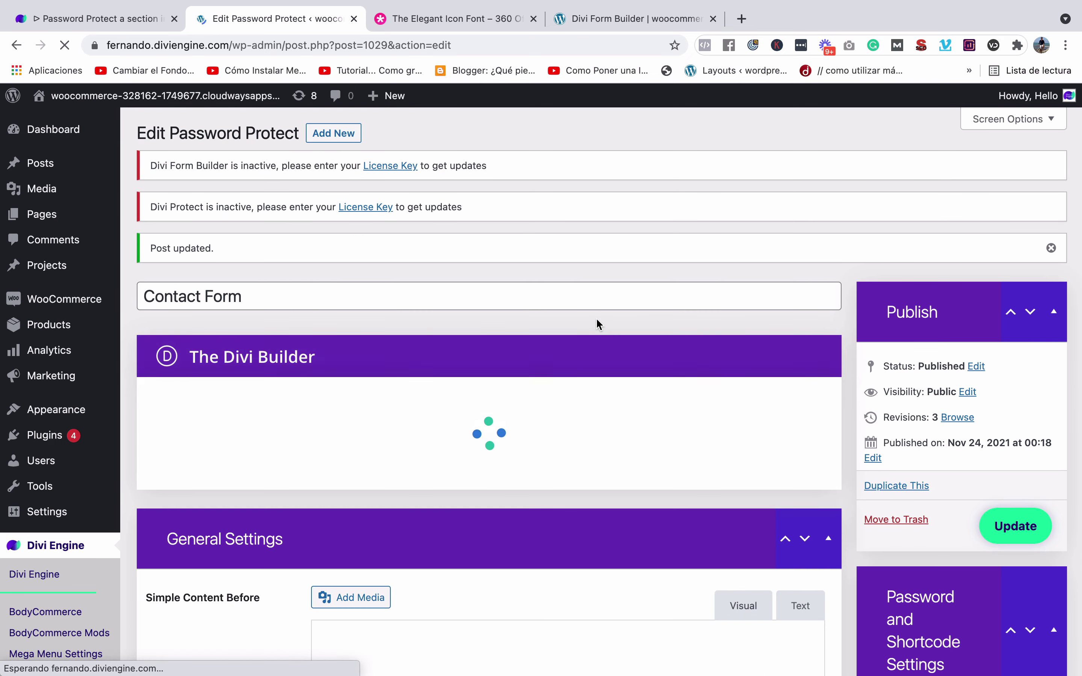
Switch to the incognito window, reload the Divi Form Builder page and check the password form's styling
key("ctrl+Right")
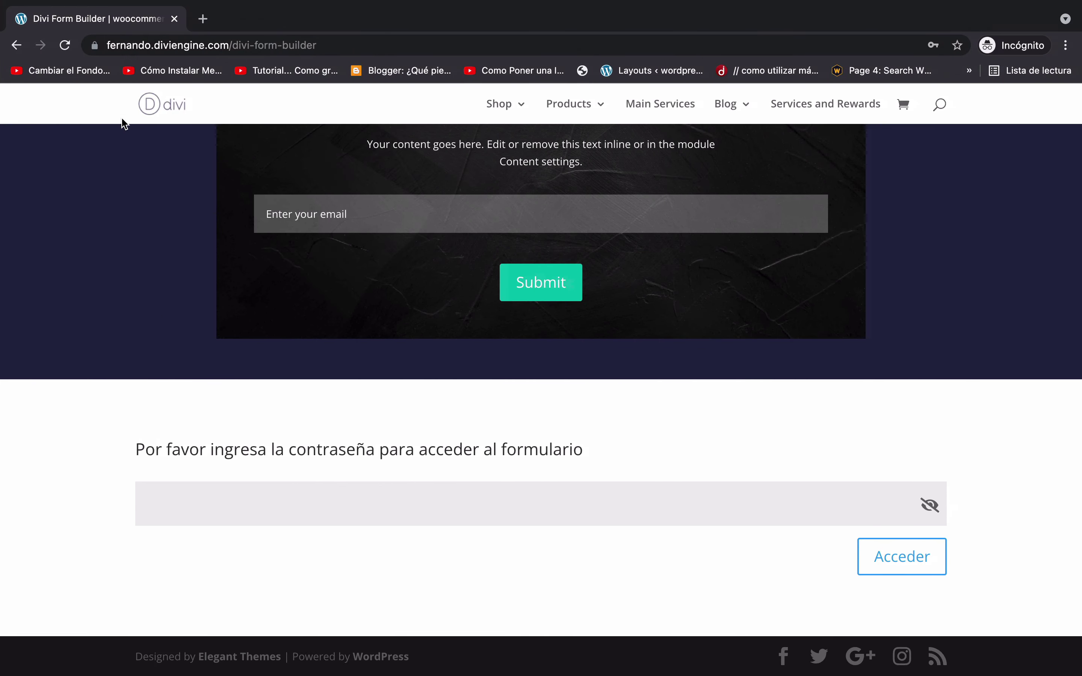
left_click(65, 44)
left_click(396, 485)
left_click(581, 429)
left_click(543, 492)
left_click(614, 465)
left_click(65, 45)
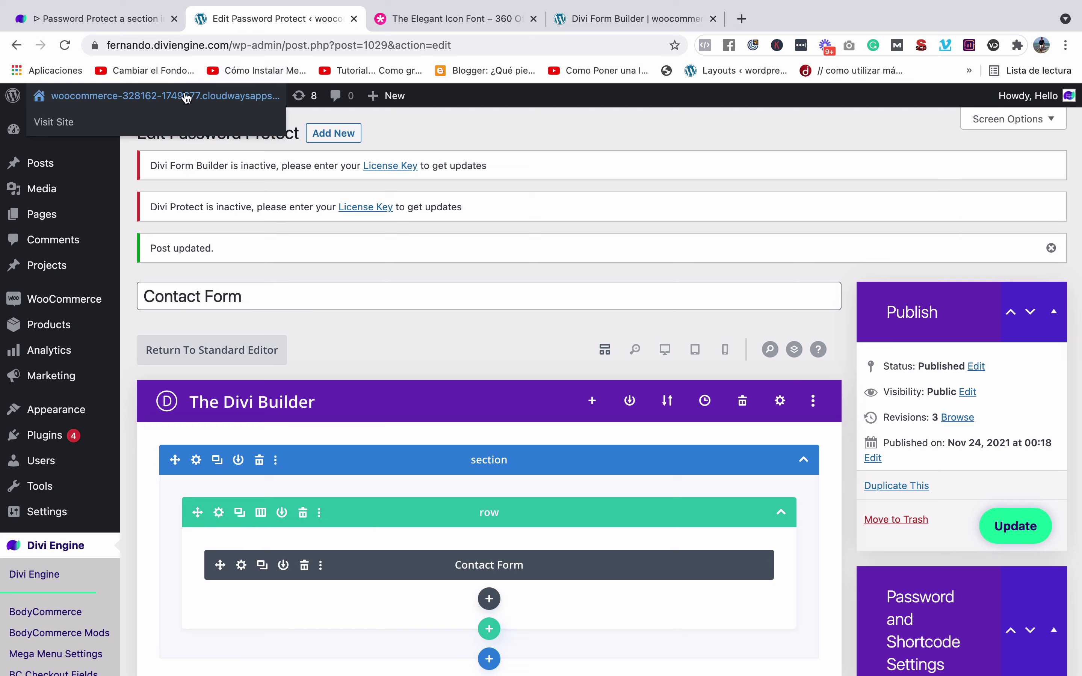
scroll(403, 405, "down", 15)
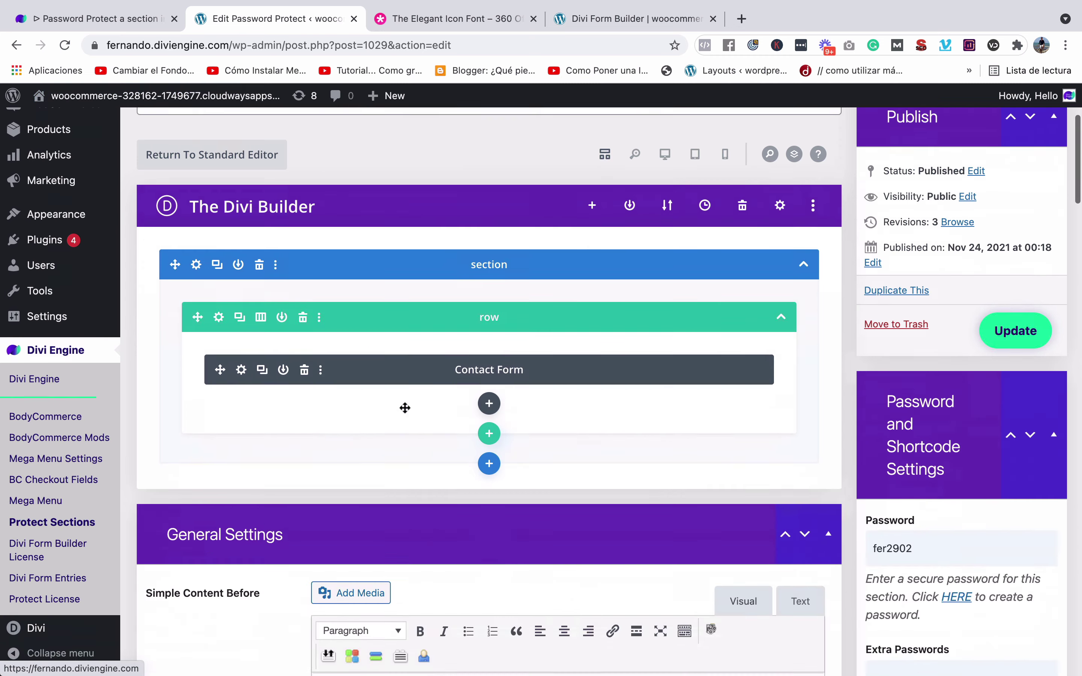
scroll(405, 409, "up", 10)
scroll(406, 413, "up", 6)
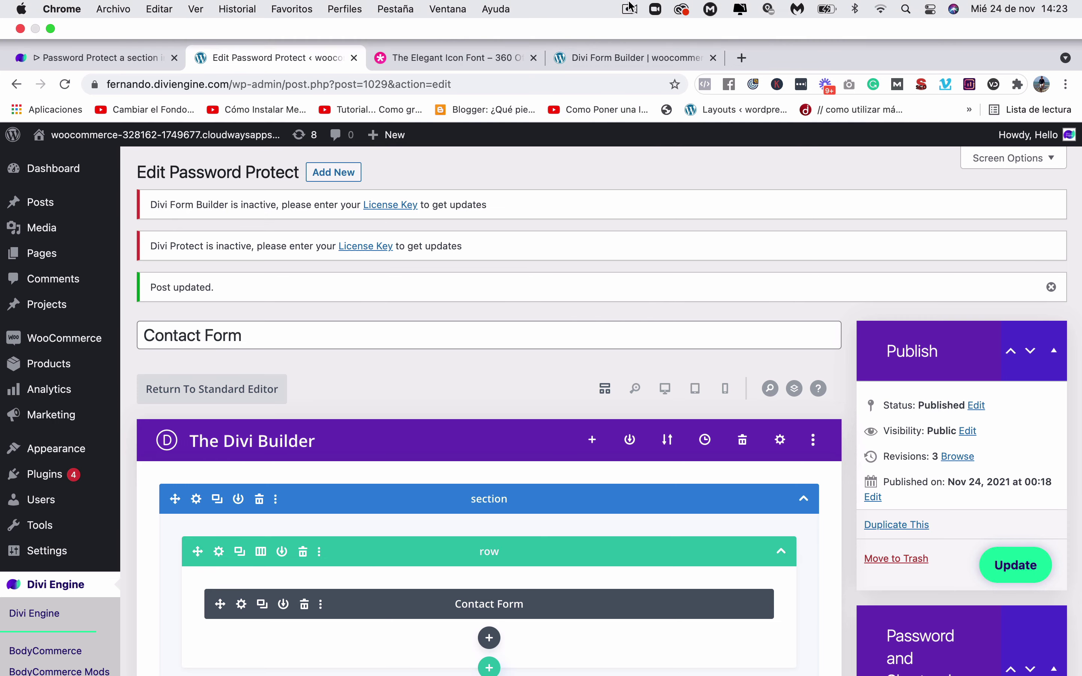
left_click(631, 7)
left_click(640, 63)
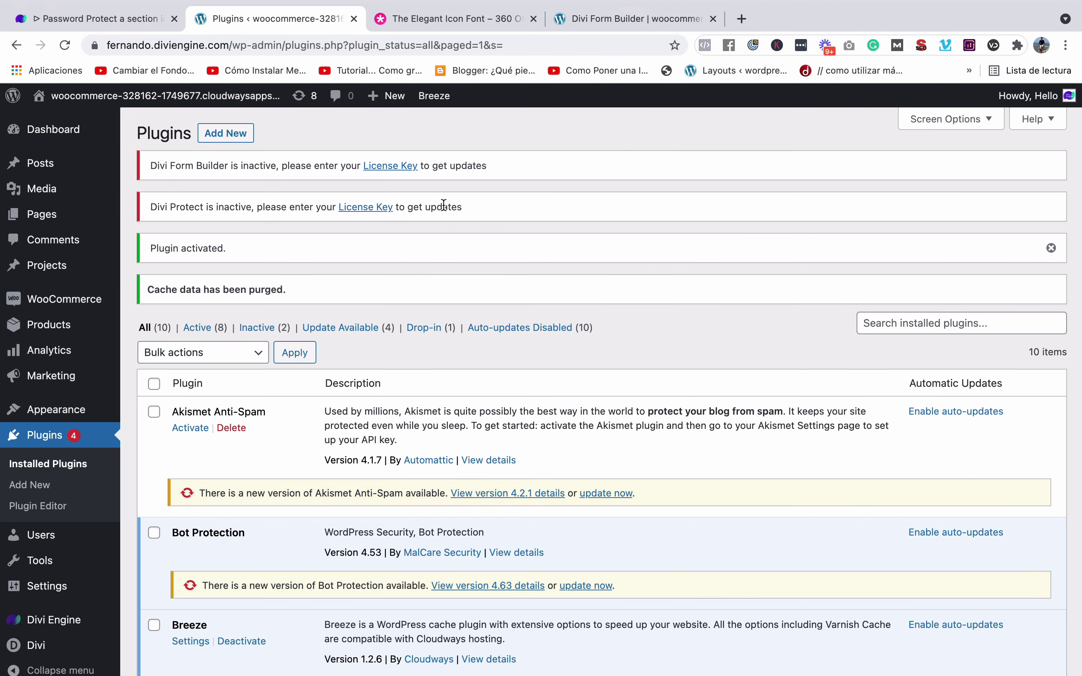
Reload the Divi Form Builder page in the incognito window and inspect the password field and the Acceder button's hover effect
key("ctrl+Right")
key("super+r")
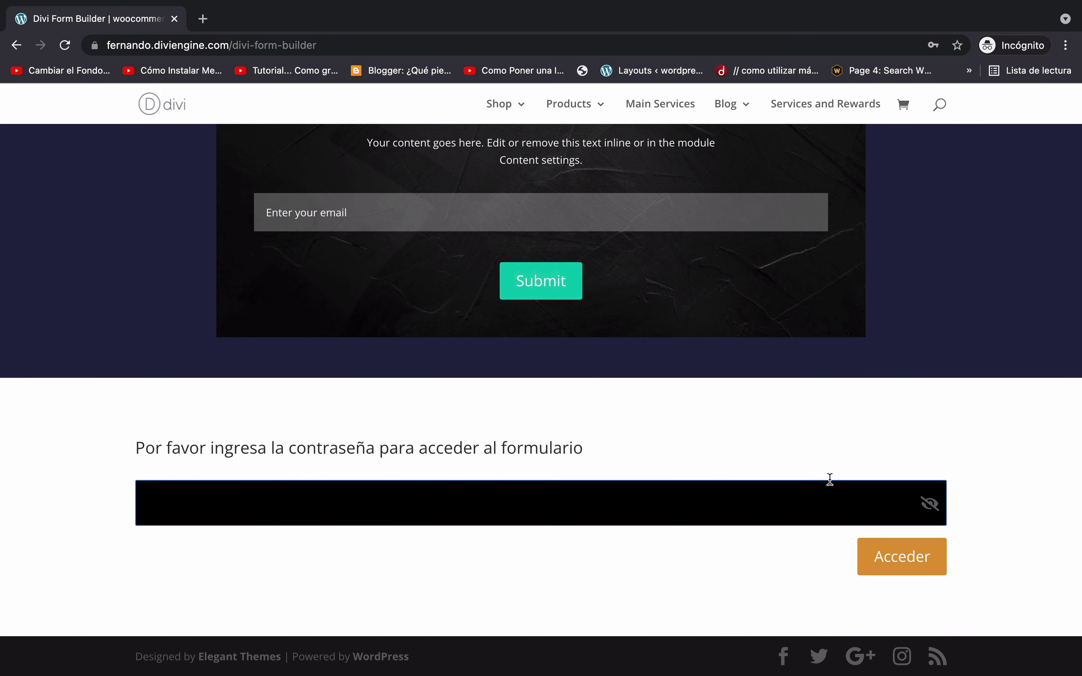
left_click(829, 481)
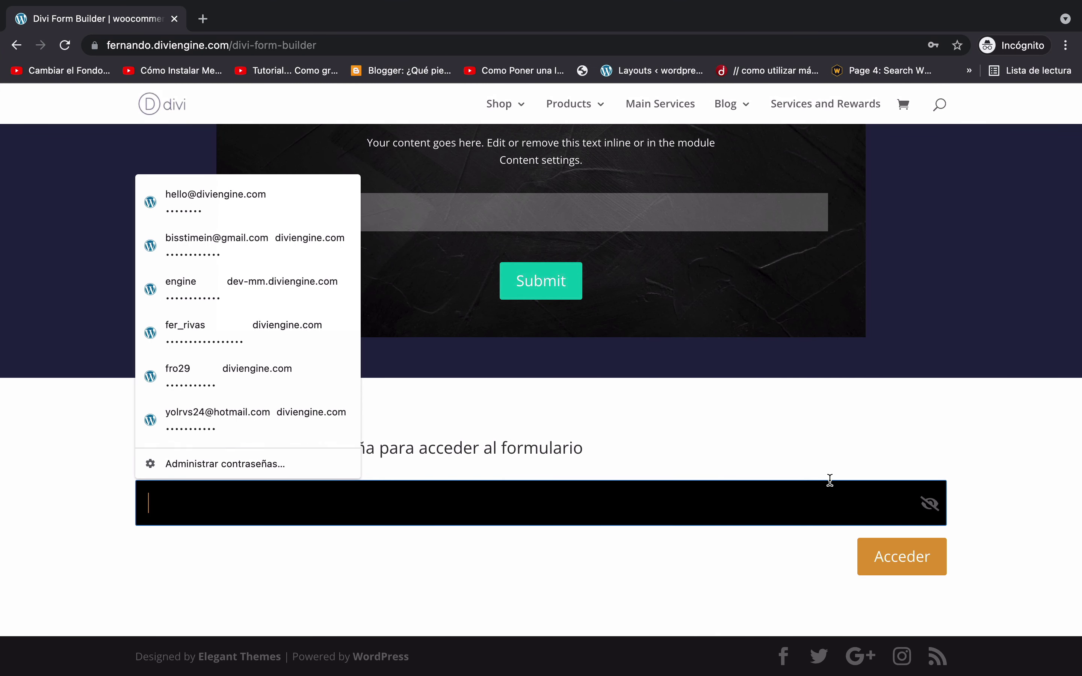
key("Escape")
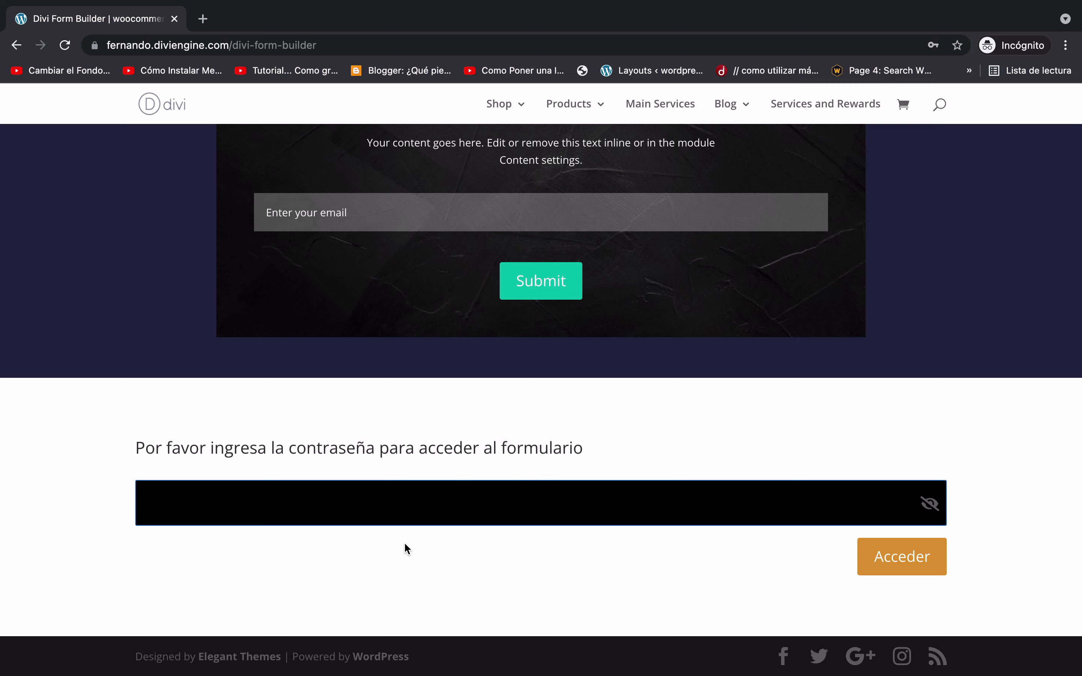
left_click(349, 518)
key("Escape")
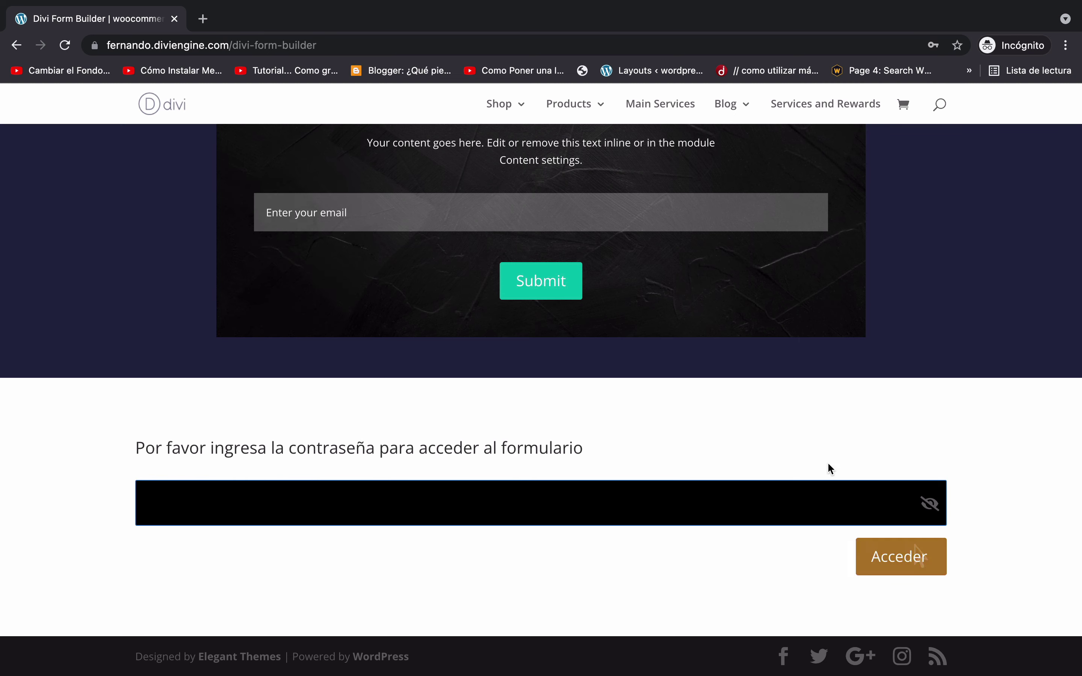
left_click(834, 497)
key("Escape")
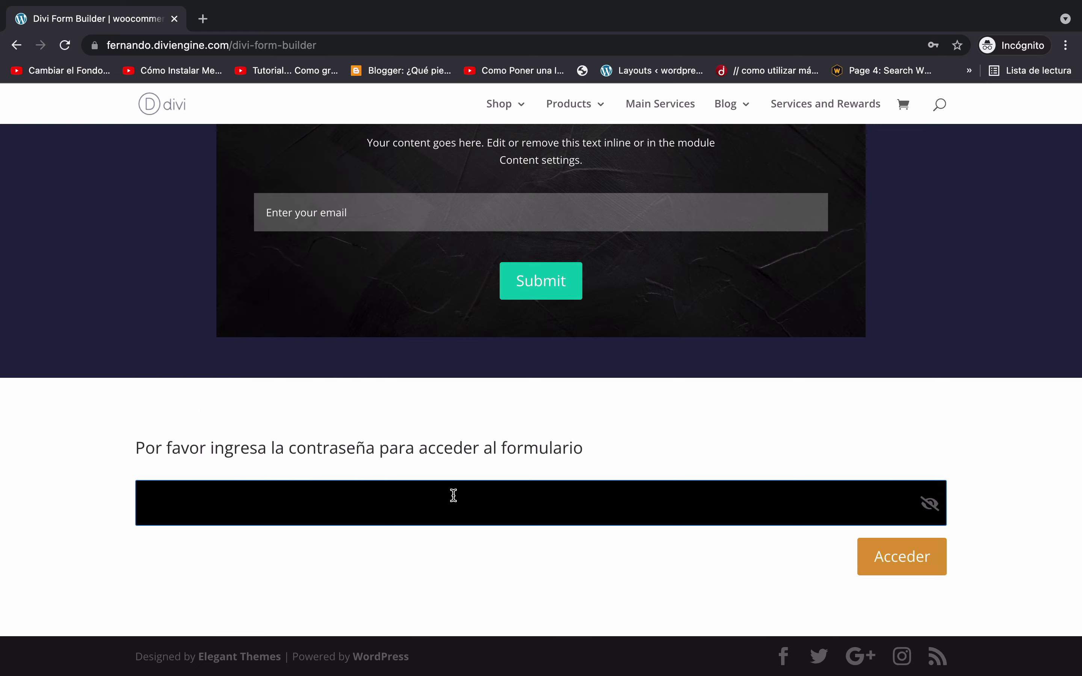
Return to the WordPress admin window and review the installed plugins, including the Breeze cache plugin
key("ctrl+Left")
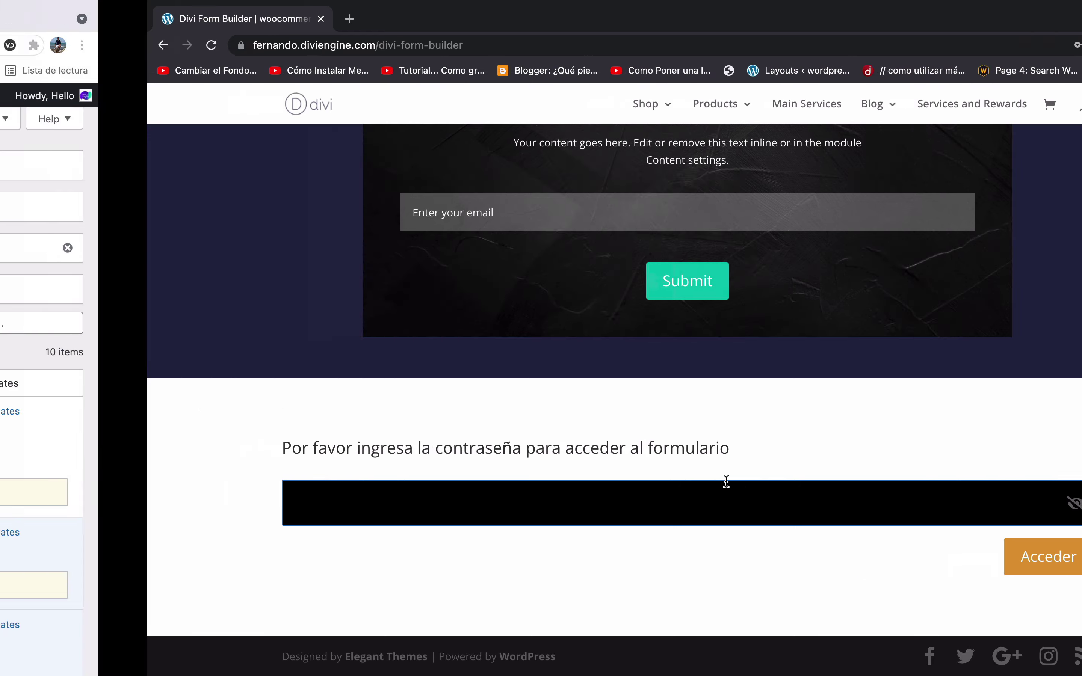
key("ctrl+Right")
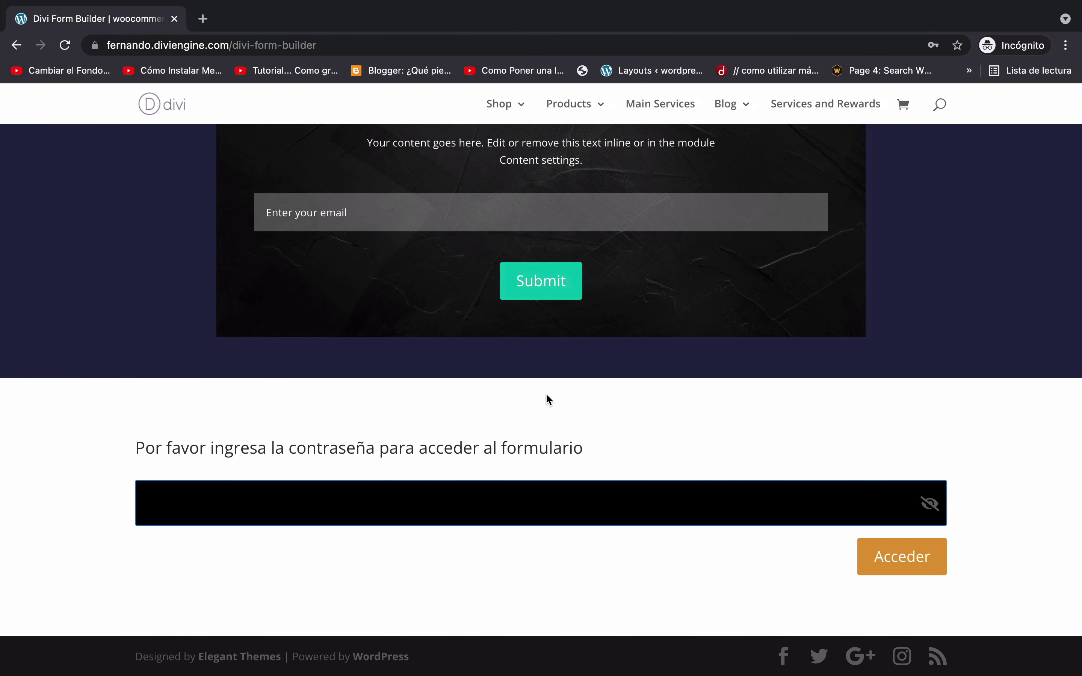
key("ctrl+Left")
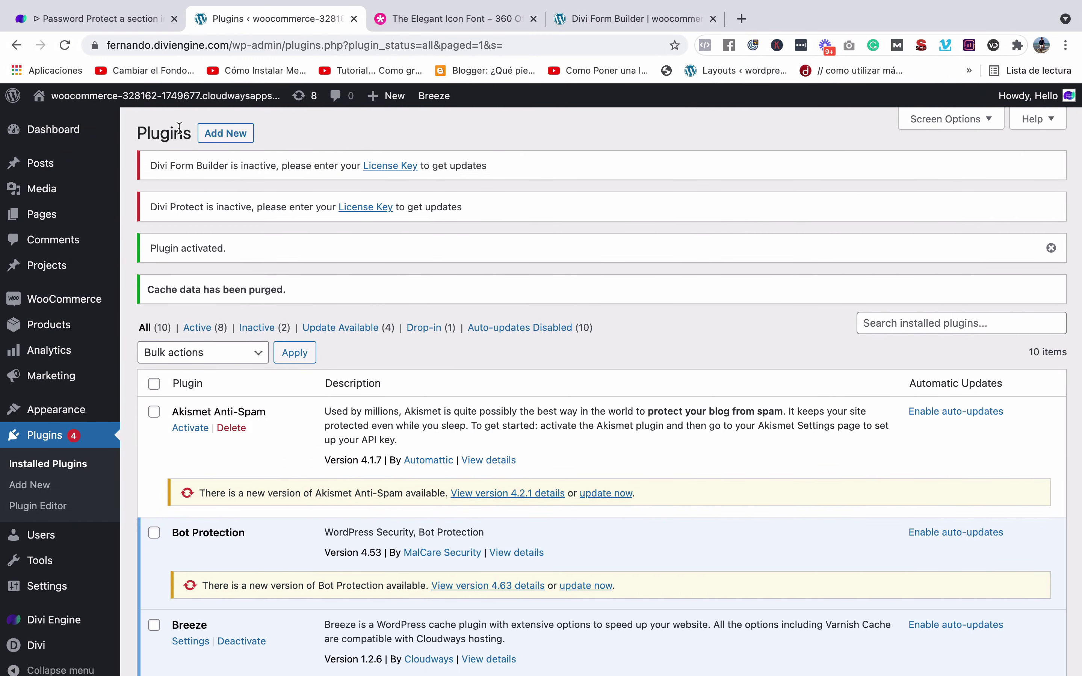
scroll(201, 377, "down", 2)
scroll(201, 377, "down", 14)
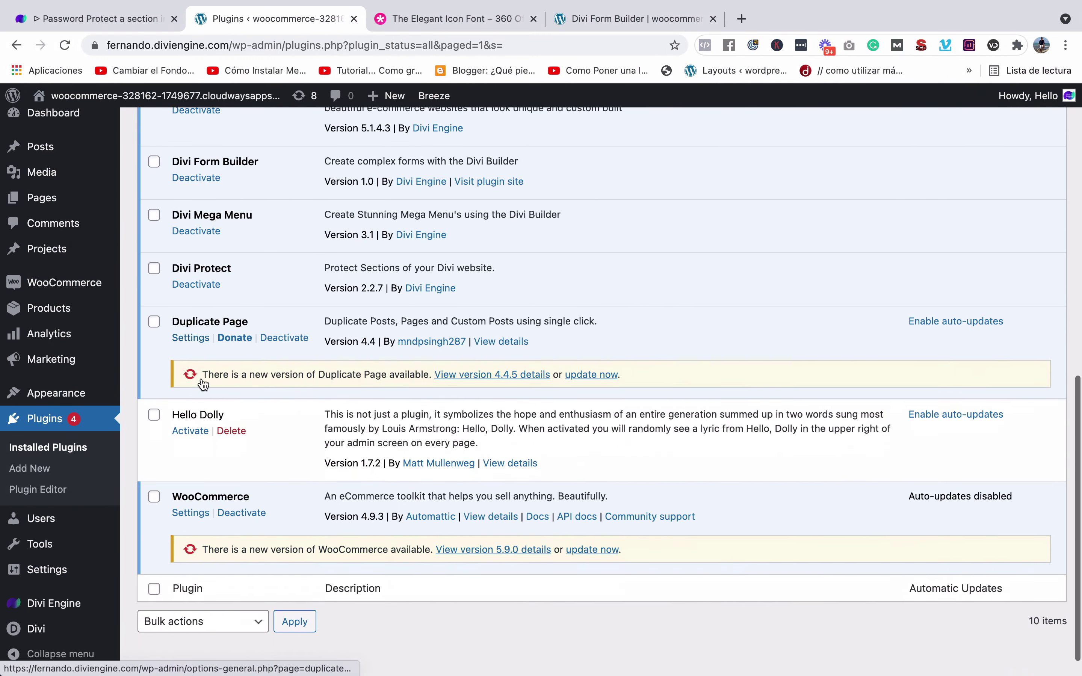
scroll(206, 448, "up", 8)
scroll(207, 449, "up", 3)
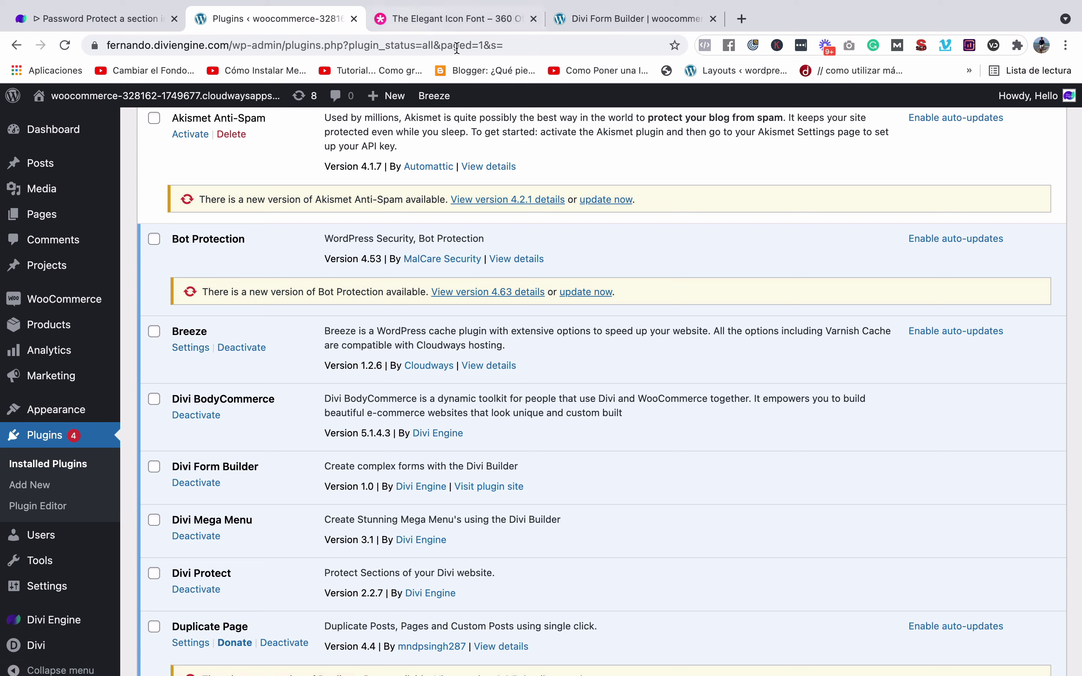
Go back to the incognito page and examine the focused state of the password field above the Acceder button
mouse_move(446, 108)
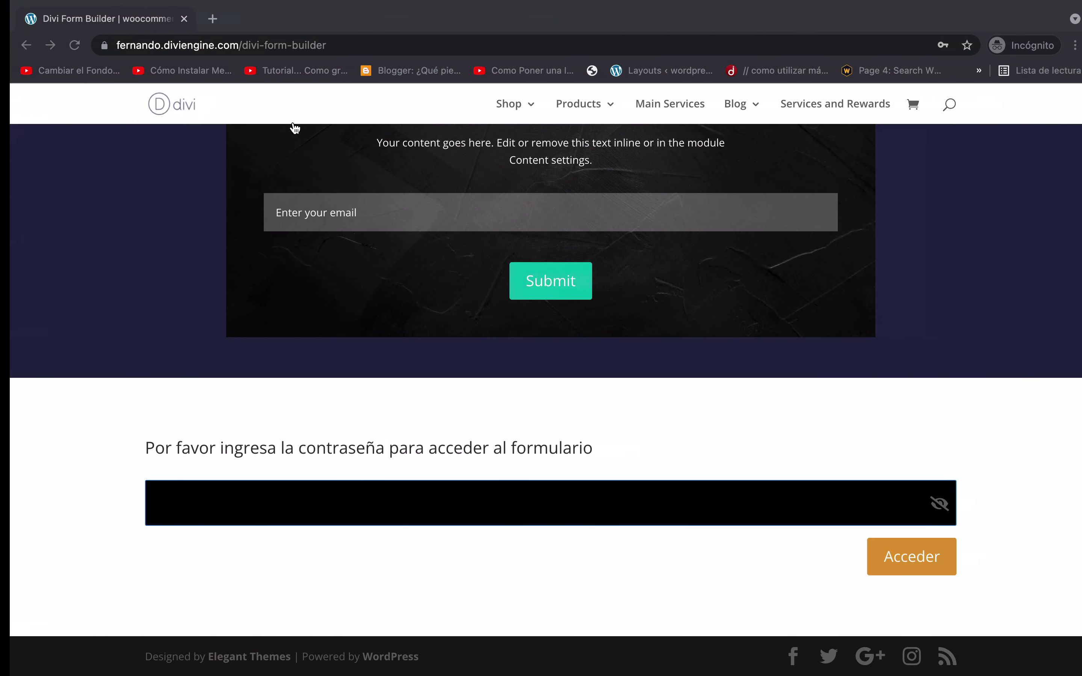
left_click(886, 510)
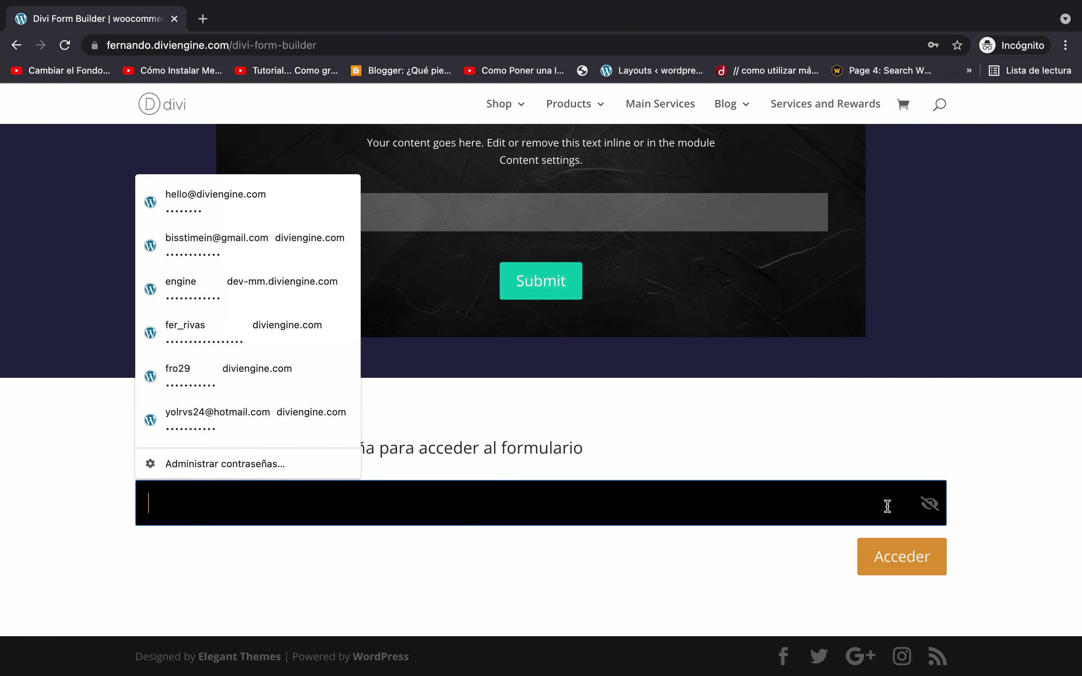
left_click(1005, 430)
scroll(1005, 430, "up", 1)
scroll(1005, 430, "down", 1)
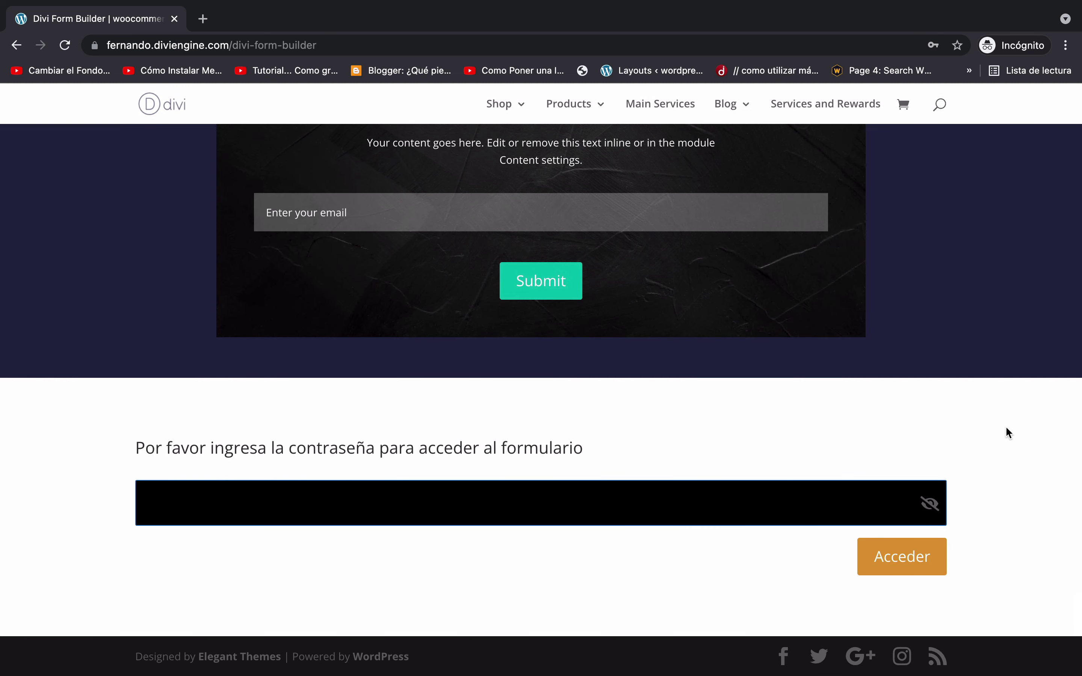
key("ctrl+Left")
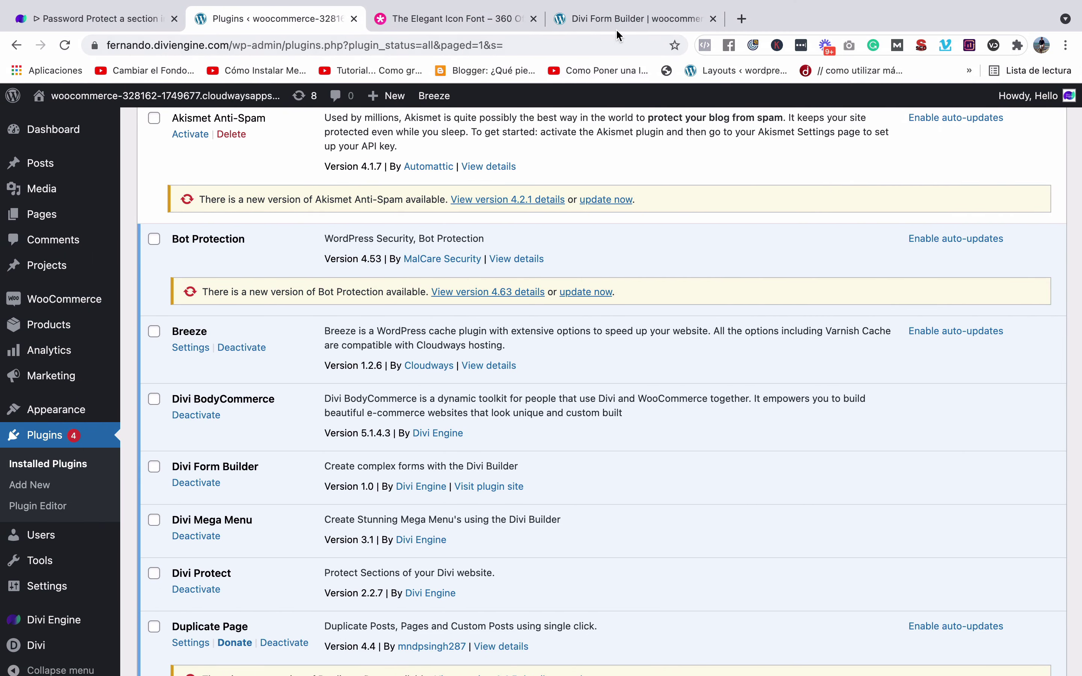
key("ctrl+Right")
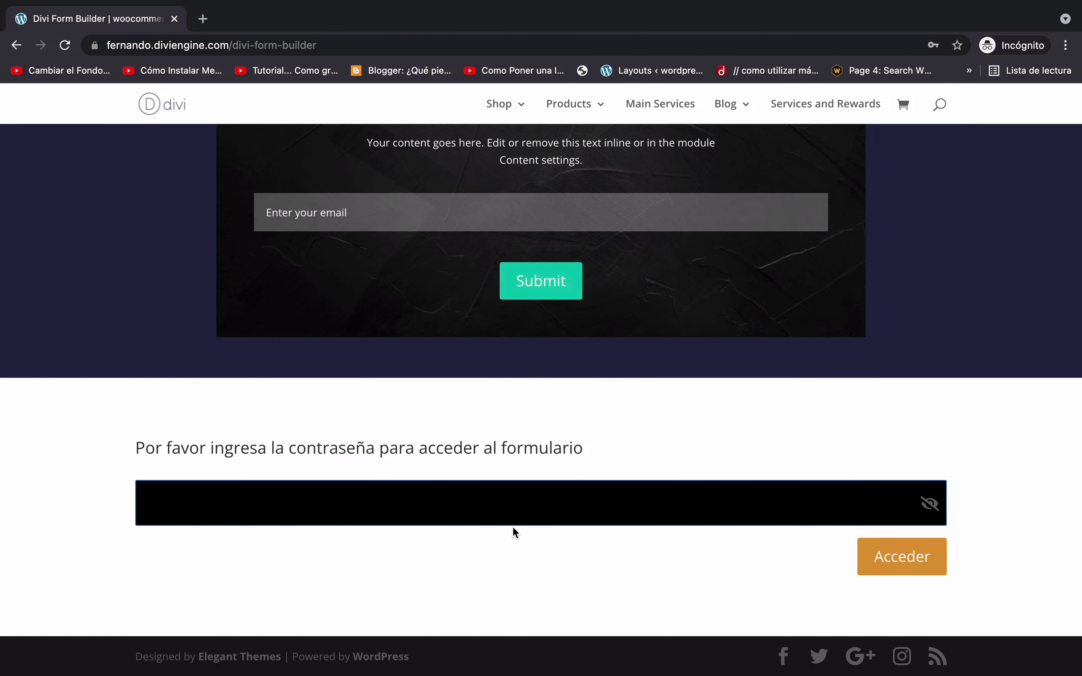